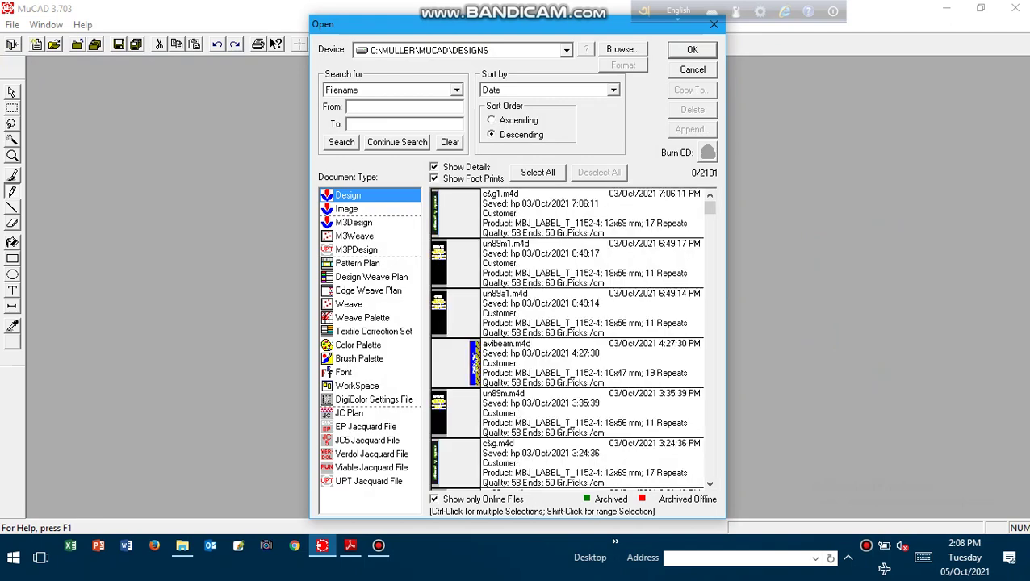
Step: Dismiss the file opening dialog and create a new document of type Design
left_click(714, 24)
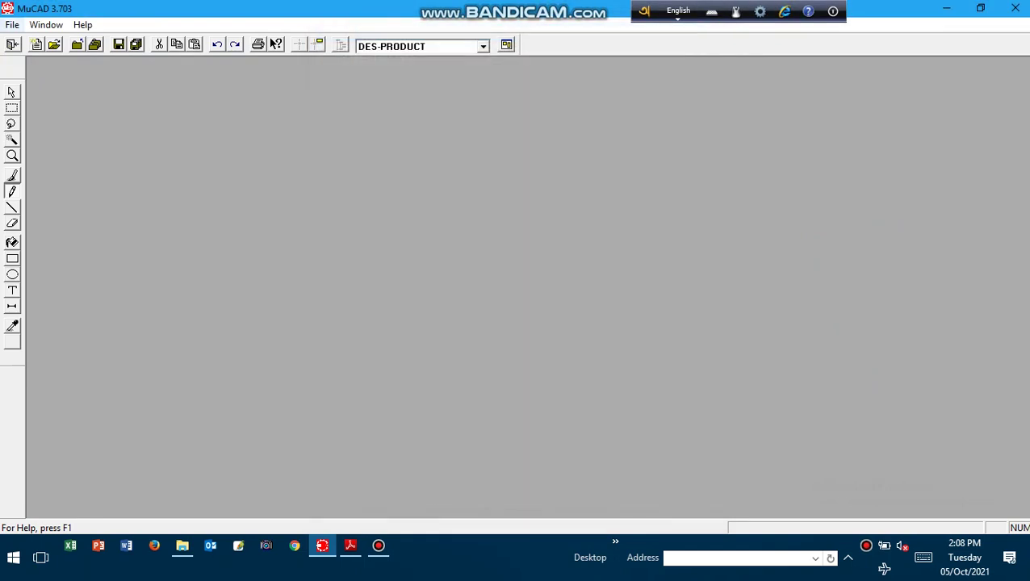
left_click(12, 25)
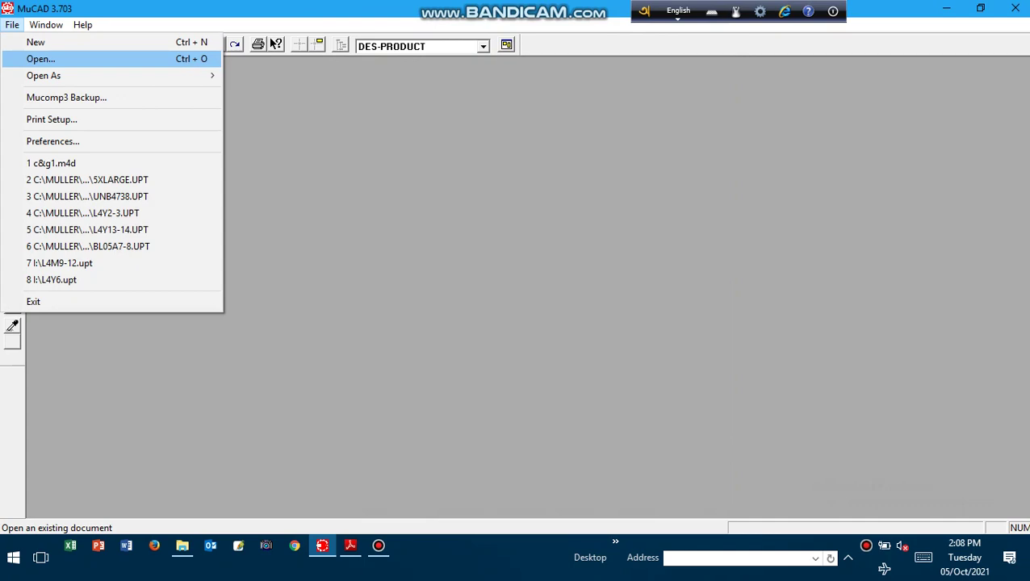
left_click(36, 42)
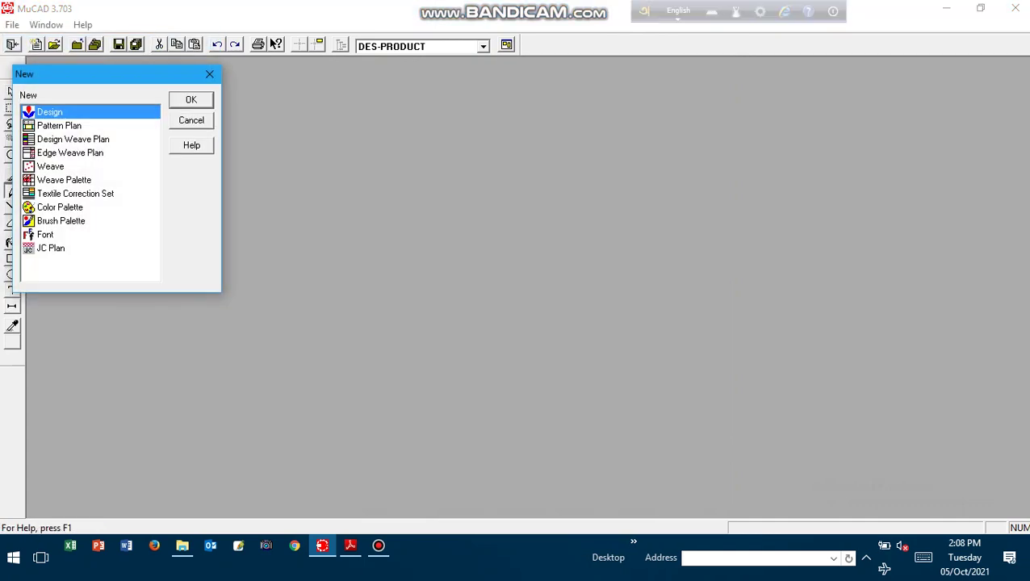
key("Return")
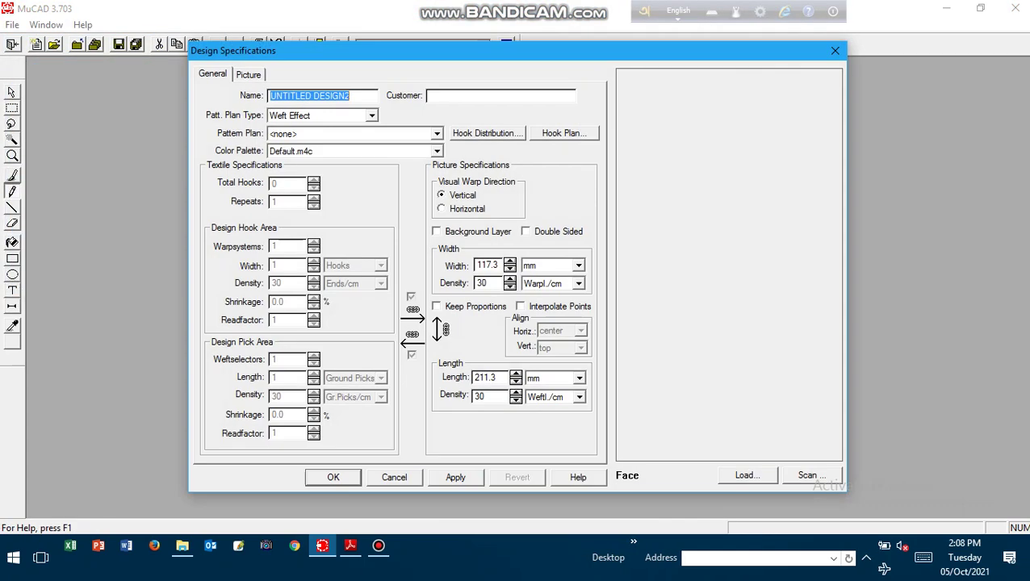
Step: Assign the pattern plan MBJ_LABEL_S8_1152-2.m4t to the new design
left_click(437, 134)
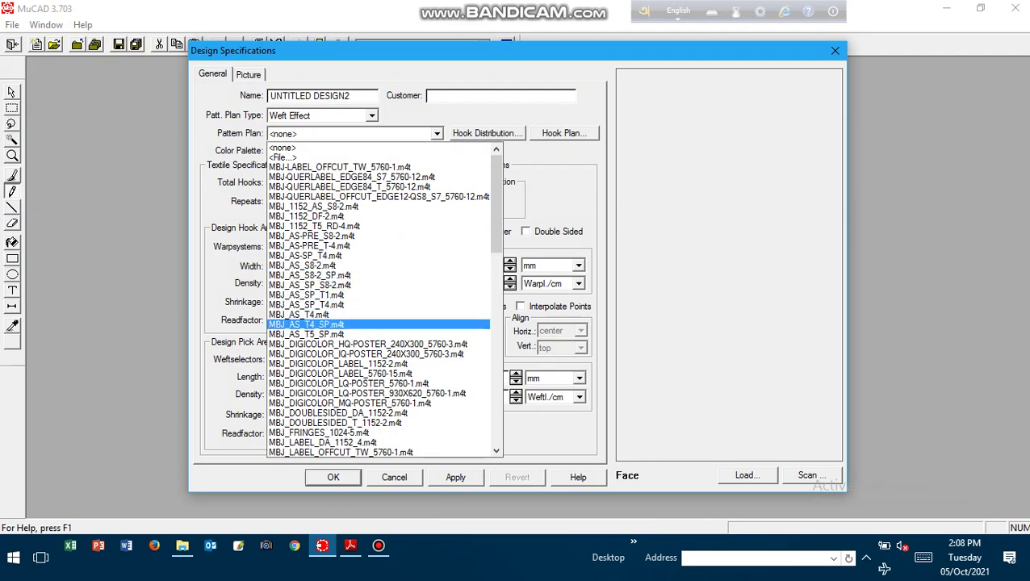
scroll(378, 349, "down", 3)
scroll(378, 341, "down", 2)
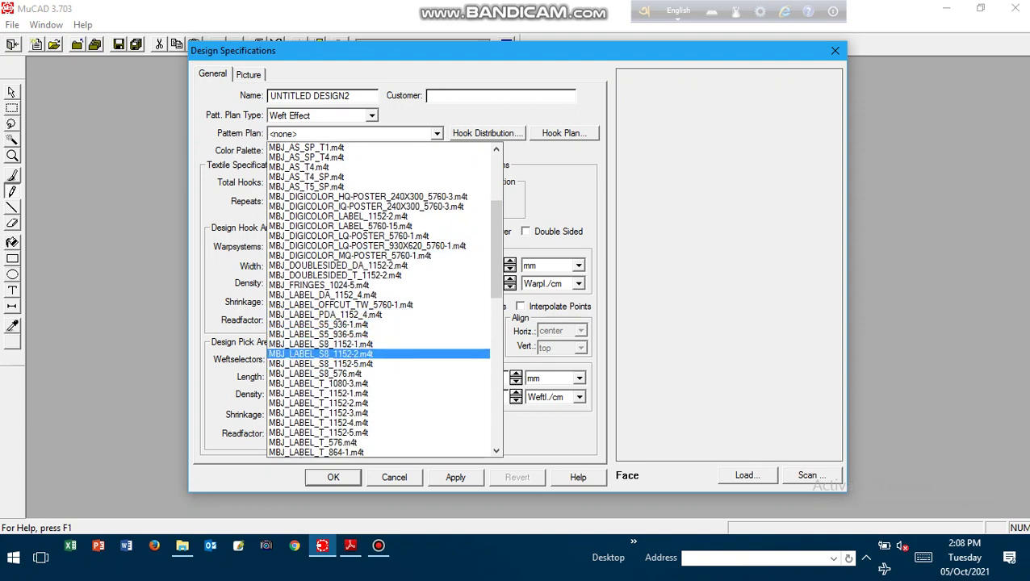
left_click(378, 354)
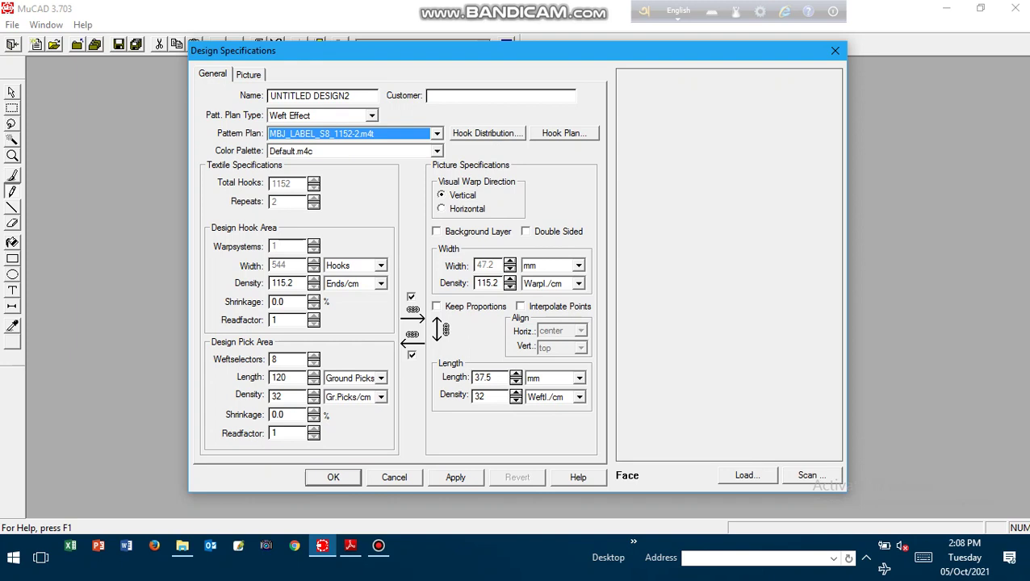
Step: Set the picture's weft density to 56 Weftl./cm and its length to 50 mm
double_click(479, 397)
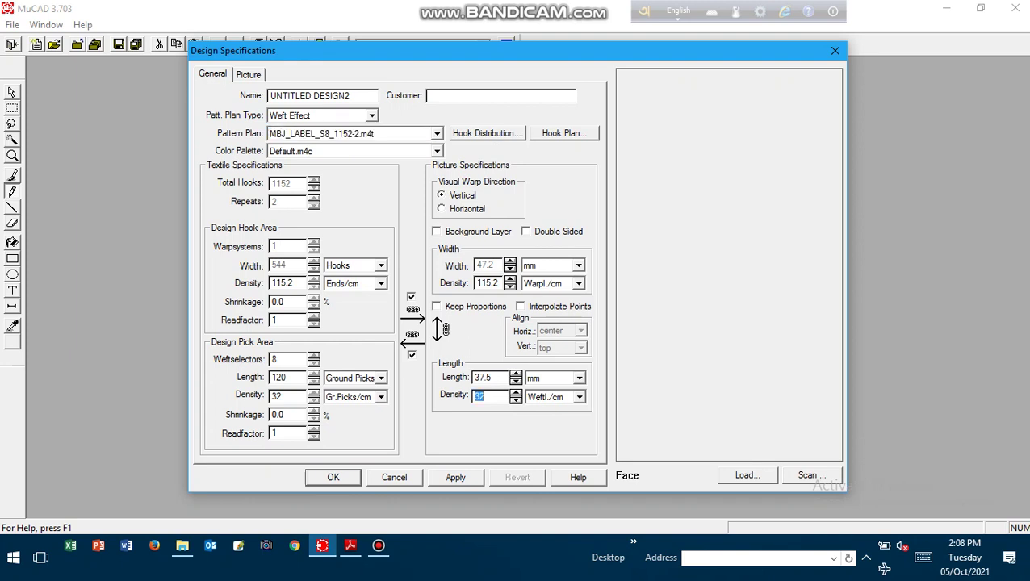
type("56")
double_click(483, 378)
type("50.")
Step: Open the hook distribution plan, keep *BVS16 as the design weave plan and set the edge weave plan to EDGE8.m4e
left_click(487, 133)
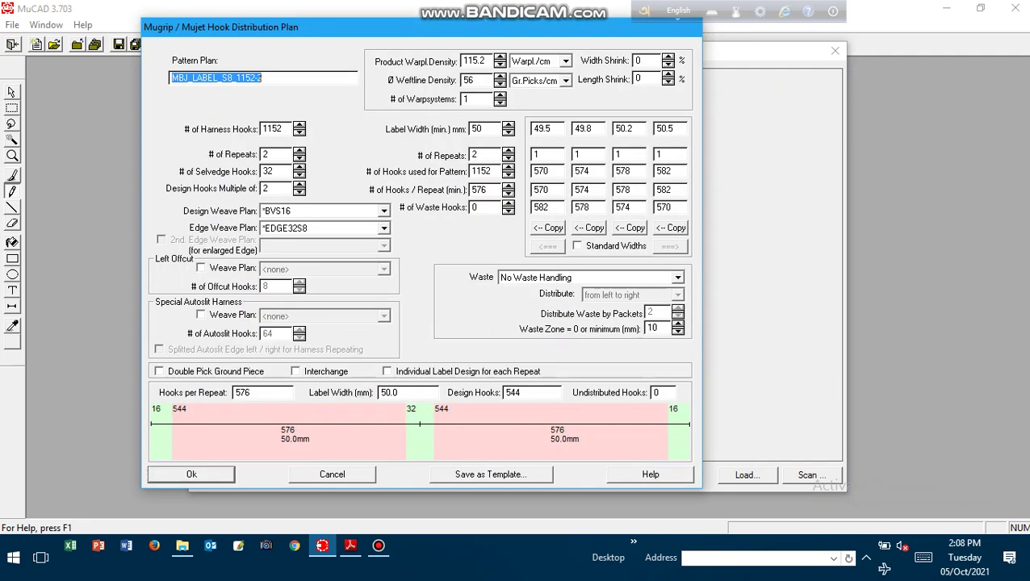
left_click(385, 210)
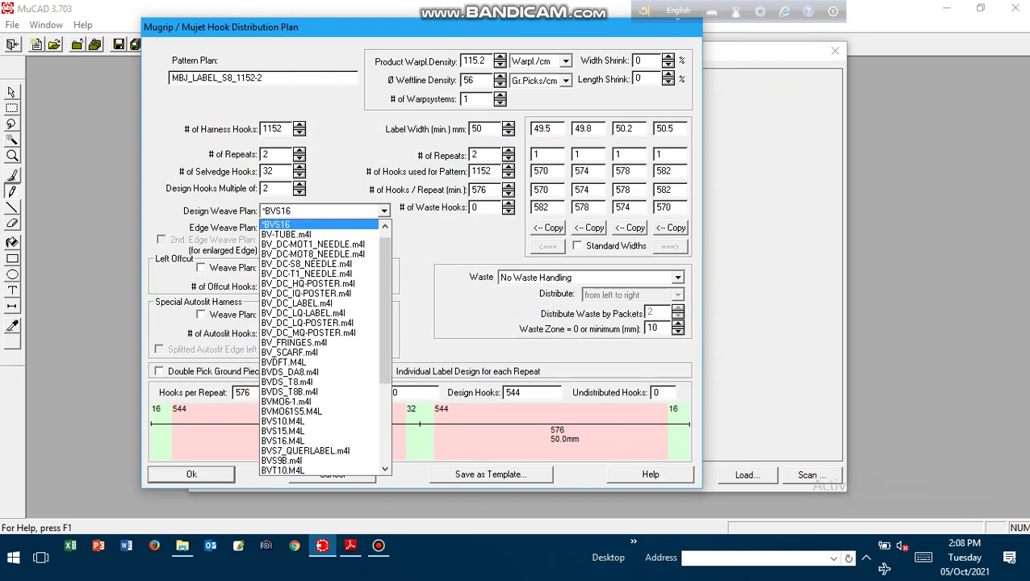
left_click_drag(386, 311, 385, 351)
scroll(884, 570, "down", 3)
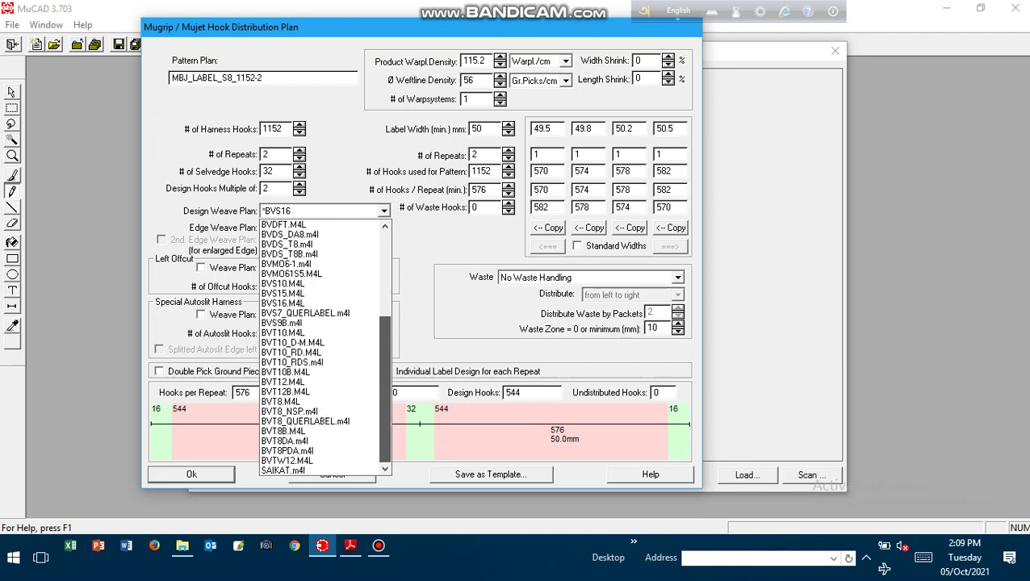
scroll(884, 570, "up", 5)
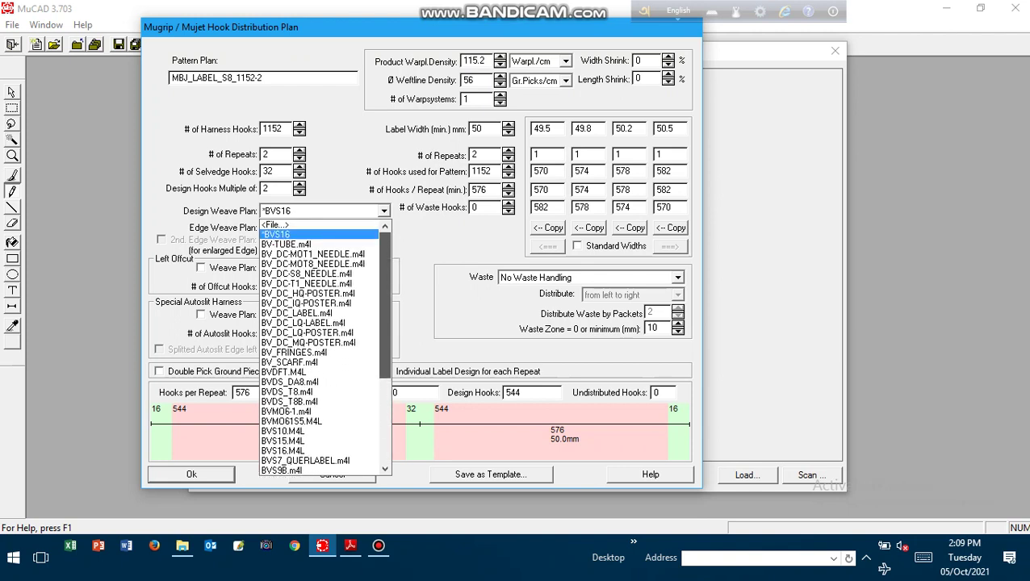
left_click(384, 211)
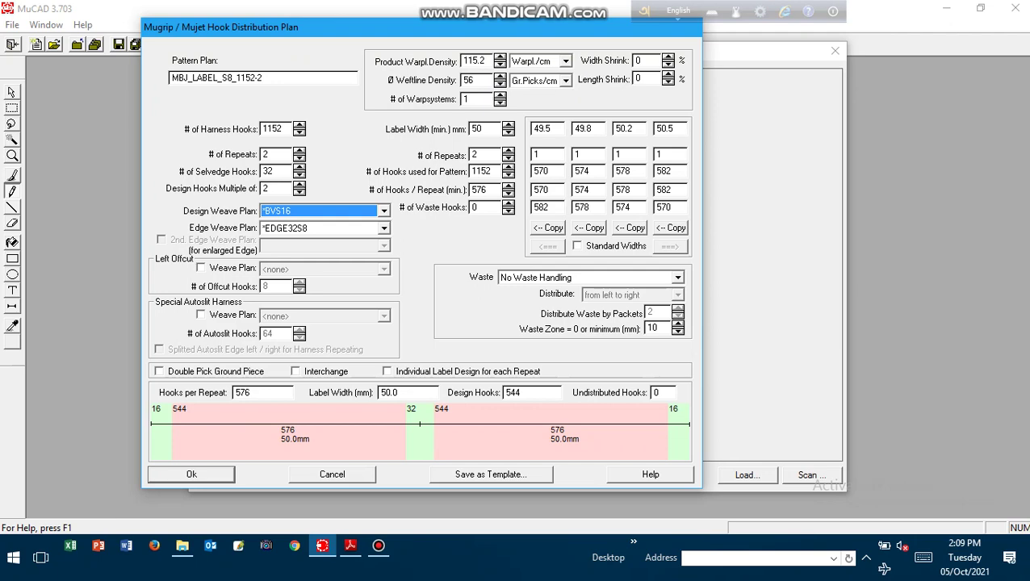
left_click(384, 228)
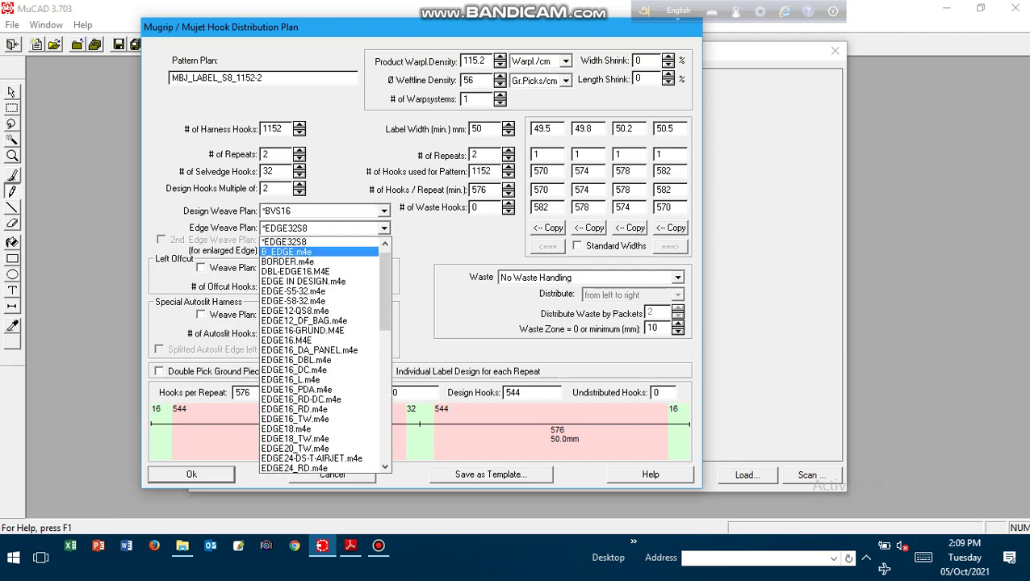
scroll(319, 389, "down", 3)
scroll(320, 388, "down", 4)
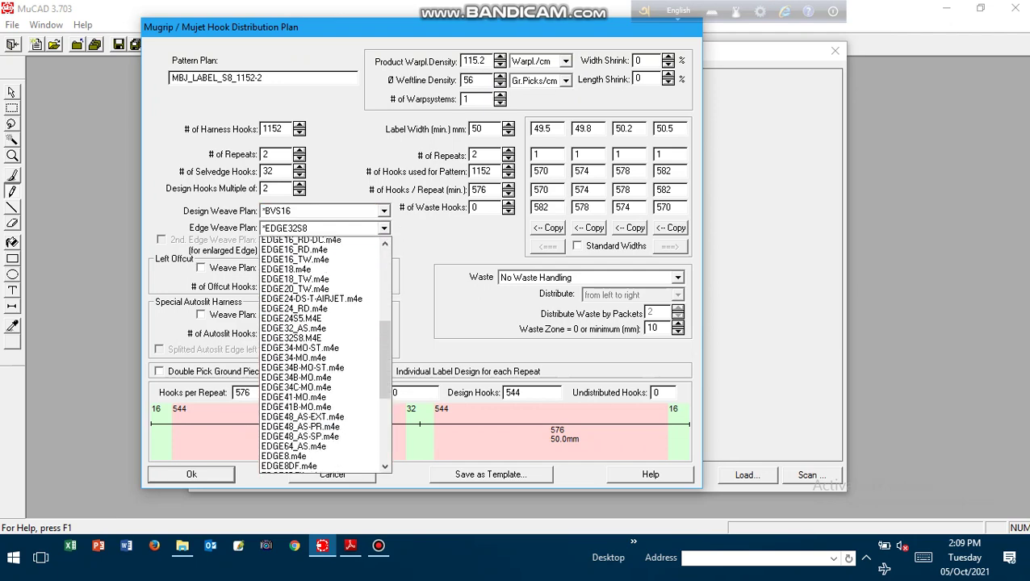
left_click(320, 410)
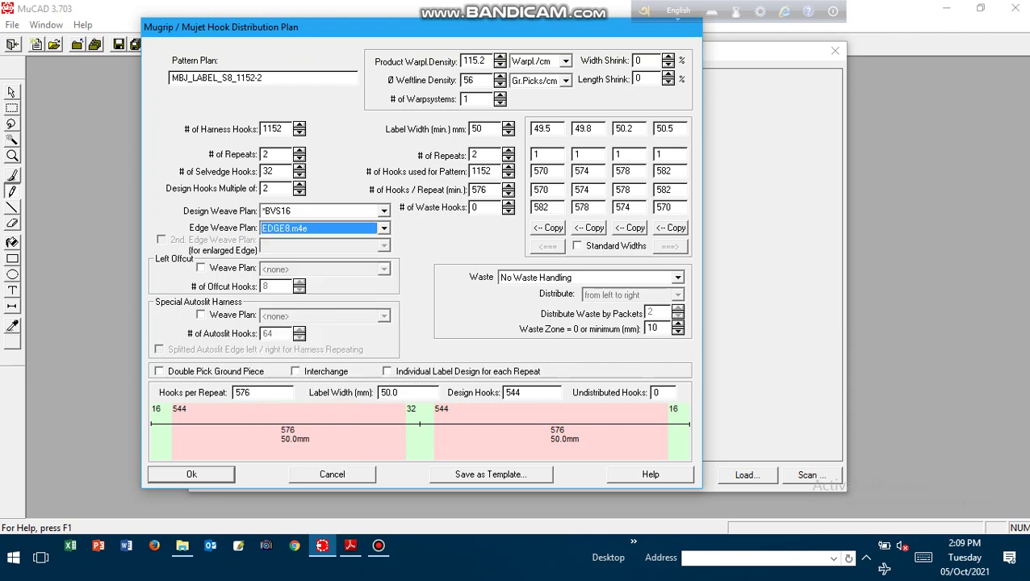
left_click(383, 210)
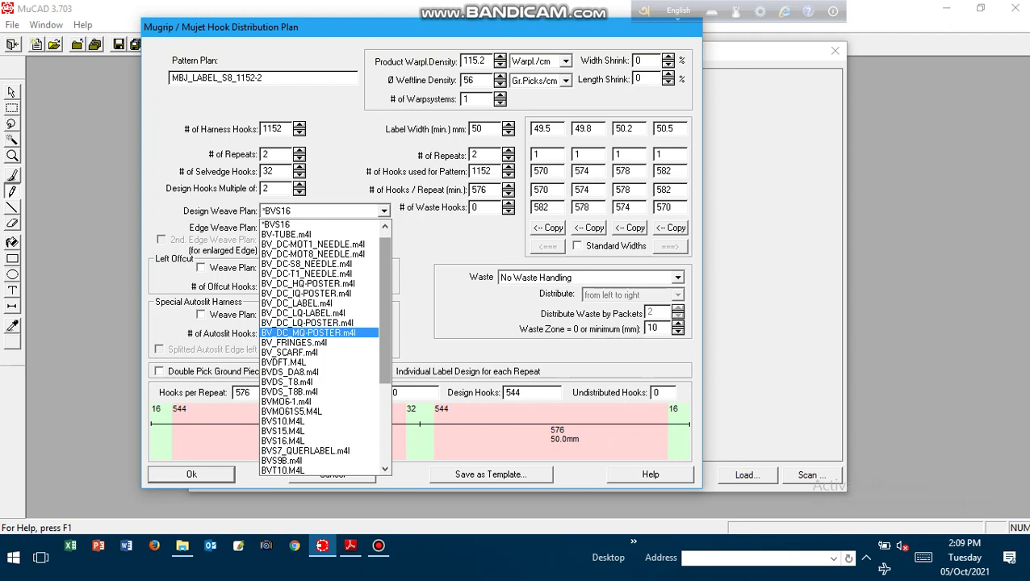
scroll(884, 569, "down", 3)
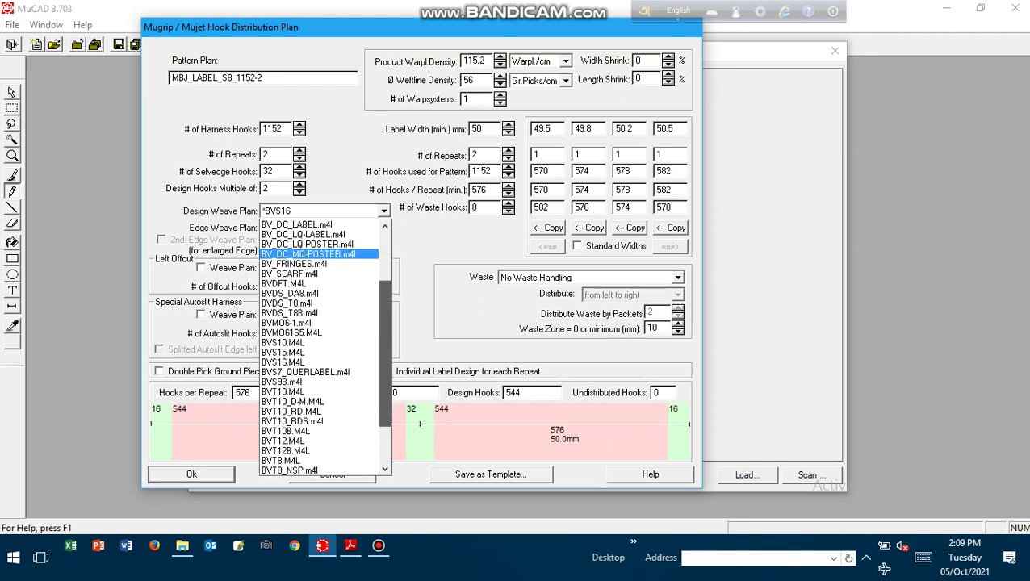
left_click_drag(385, 354, 385, 389)
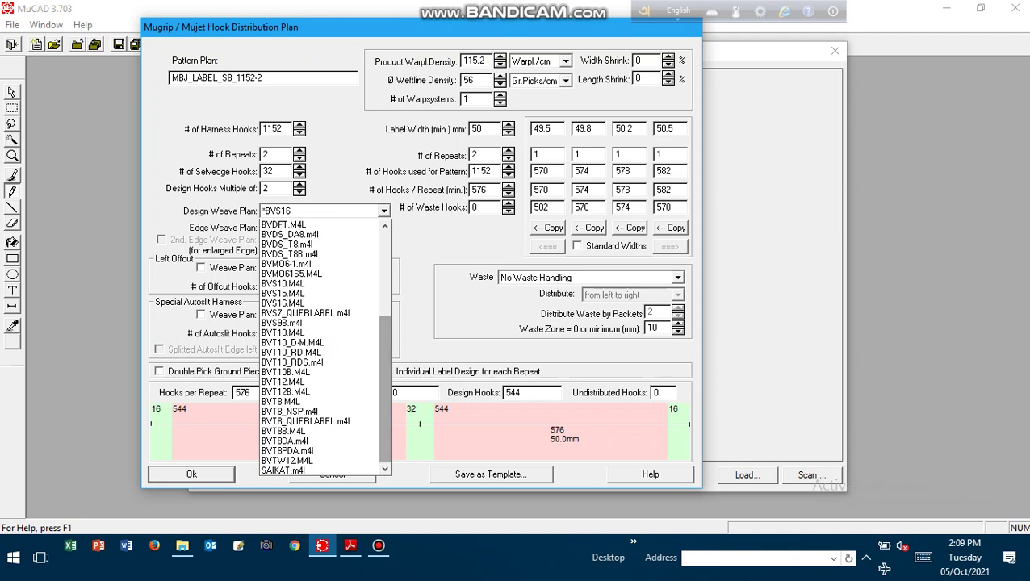
left_click(356, 211)
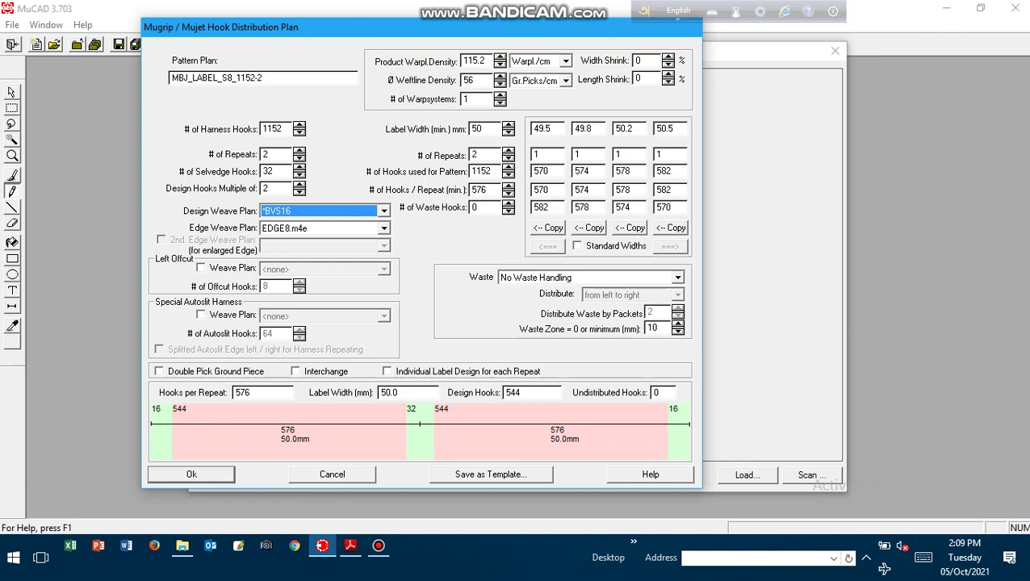
Step: Try the hook distribution with 10 and 12 label repeats
double_click(475, 154)
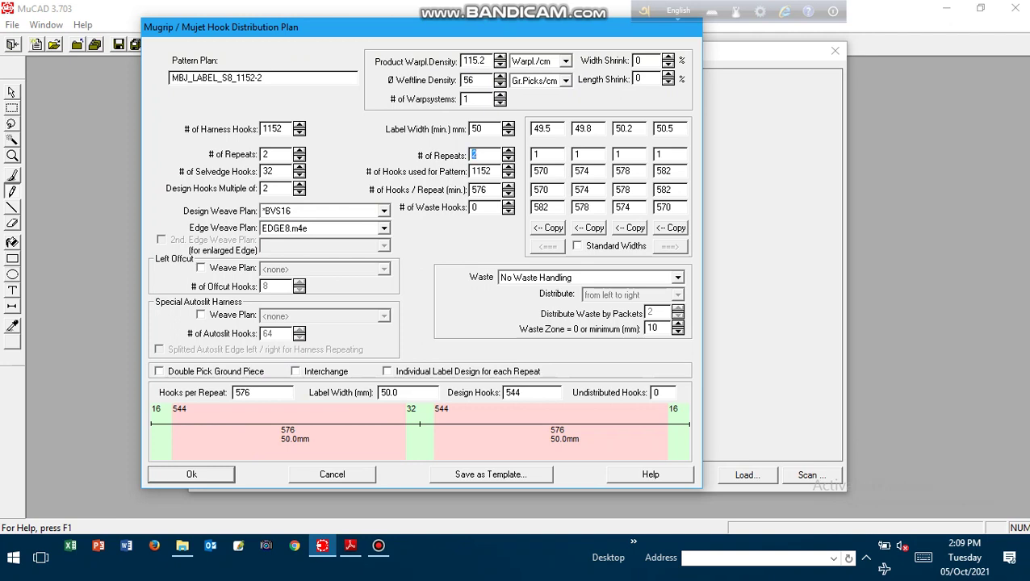
type("10")
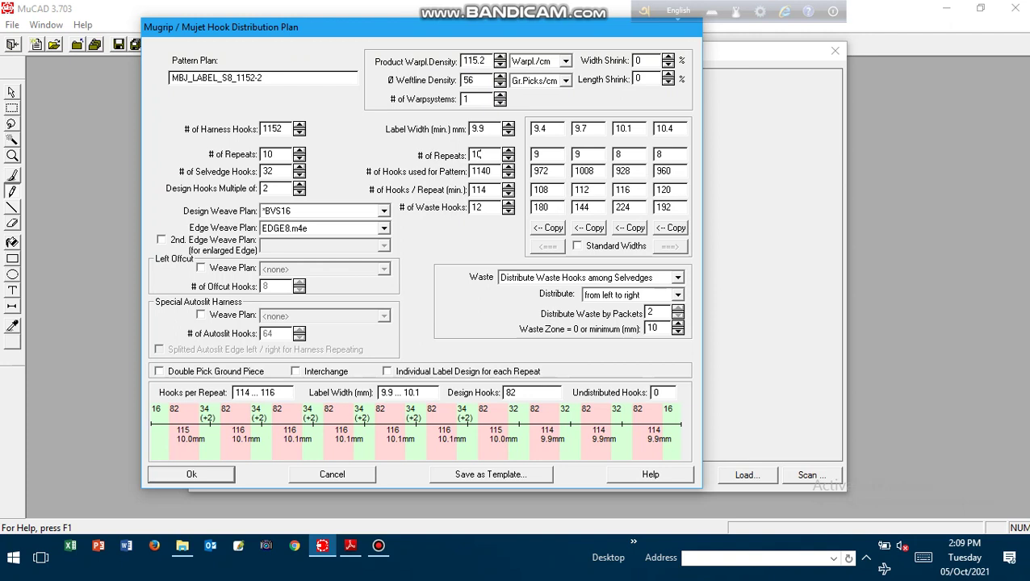
key("Up")
key("Up")
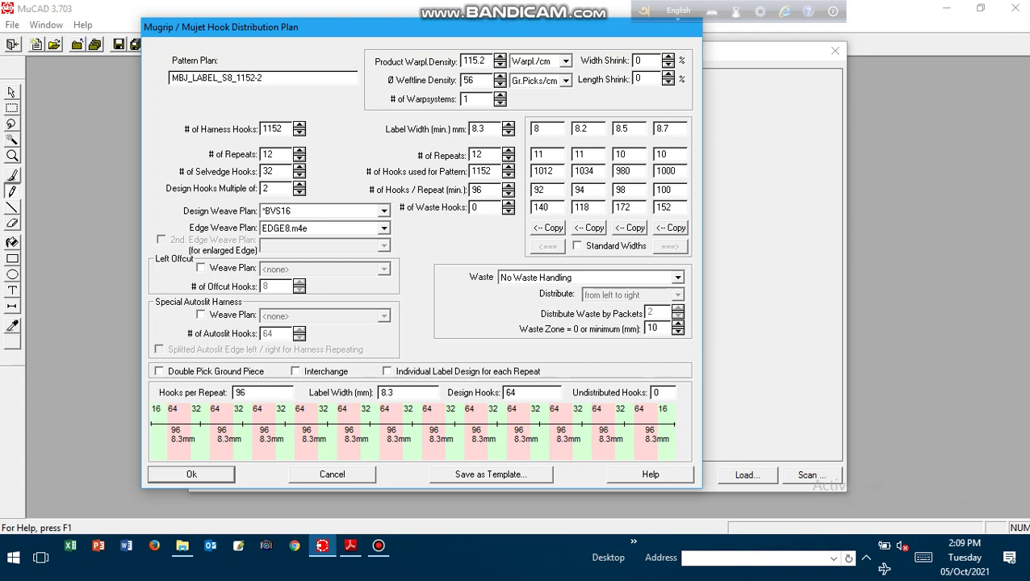
Step: Reduce the number of repeats to 8 and accept the hook distribution plan
key("Down")
key("Down")
key("Down")
key("Down")
key("Down")
key("Up")
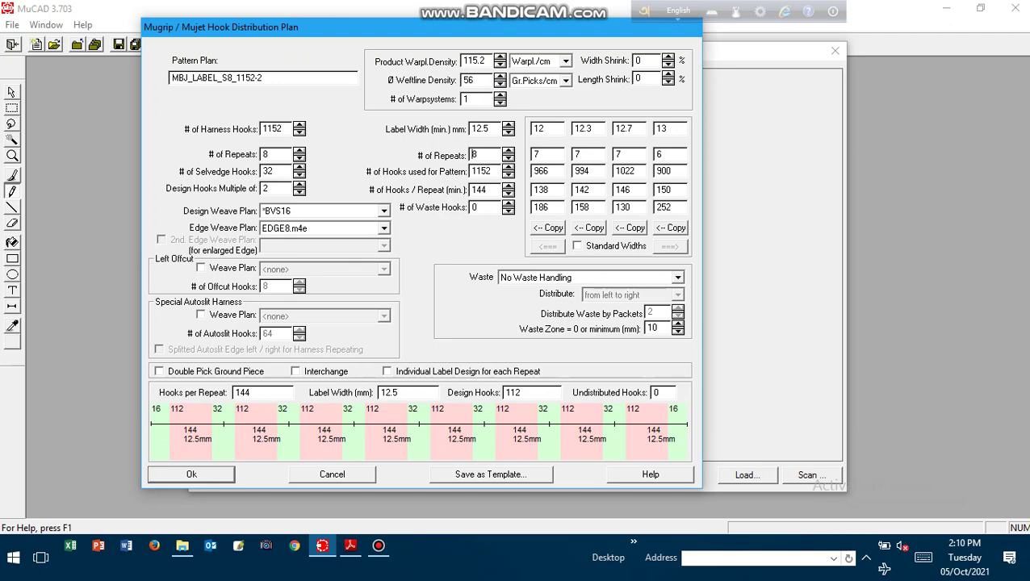
left_click(191, 475)
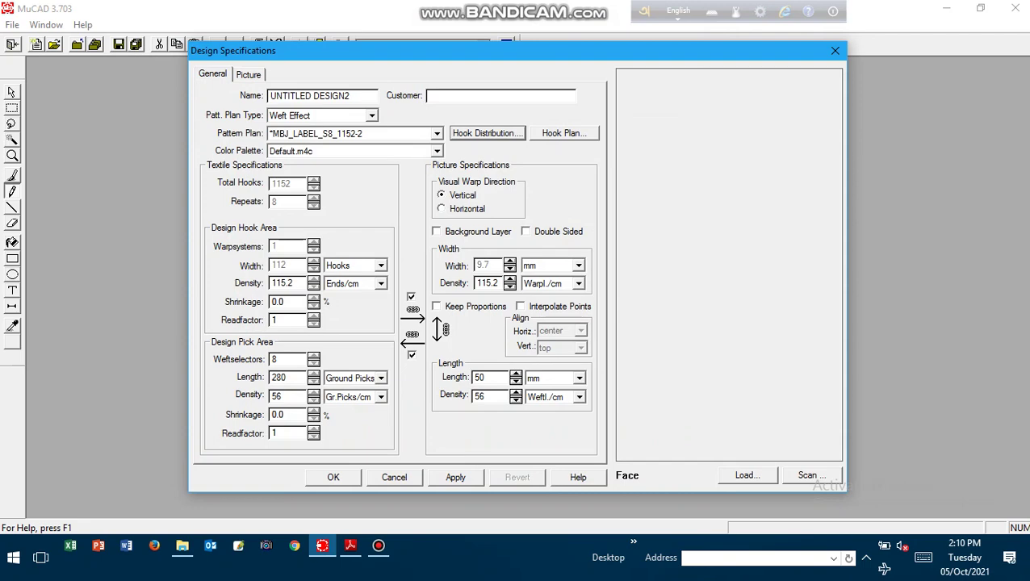
Step: Change the design's pattern plan to MBJ_LABEL_T_1152-2.m4t
left_click(437, 133)
scroll(378, 373, "down", 2)
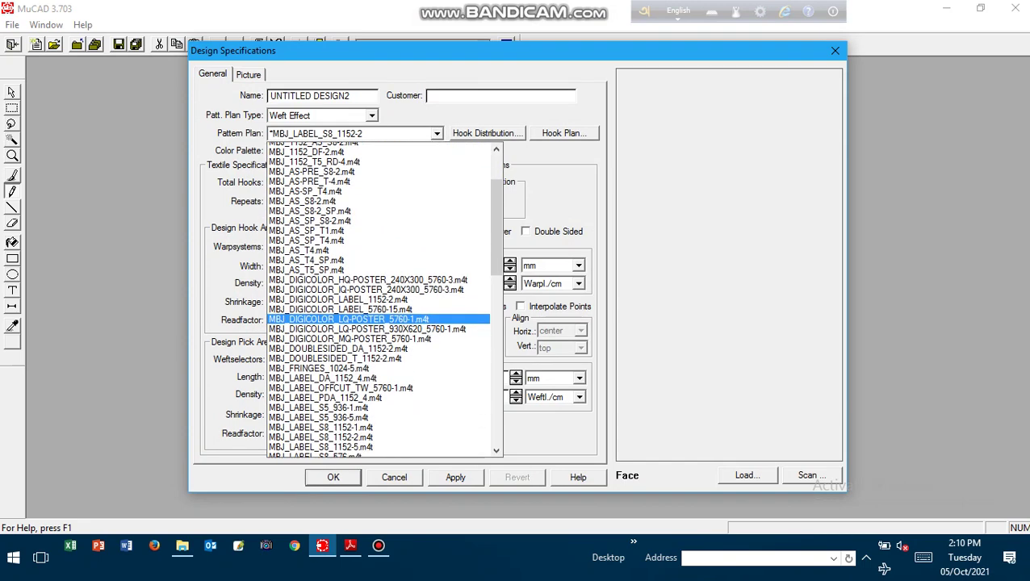
scroll(378, 373, "down", 2)
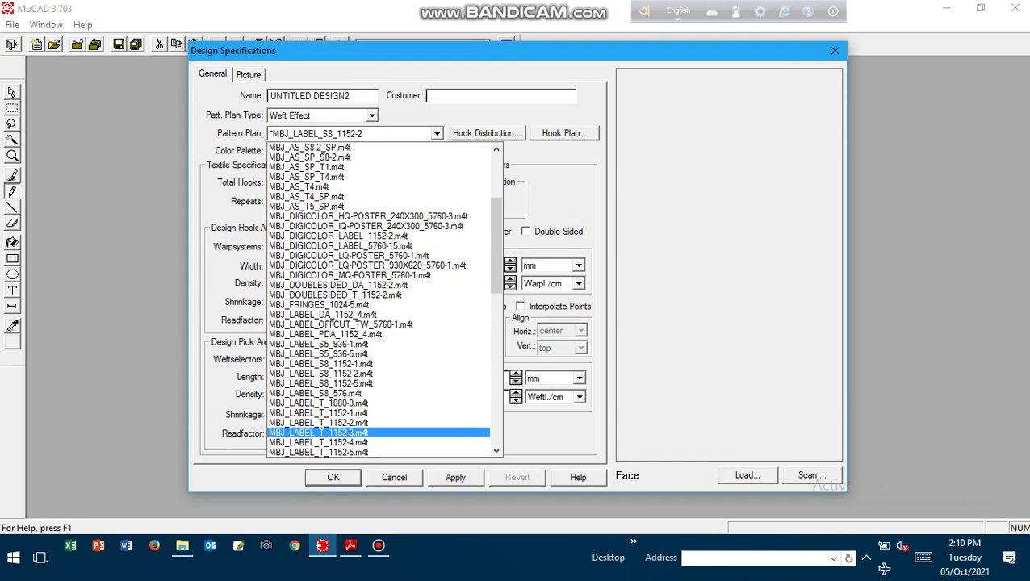
left_click(319, 422)
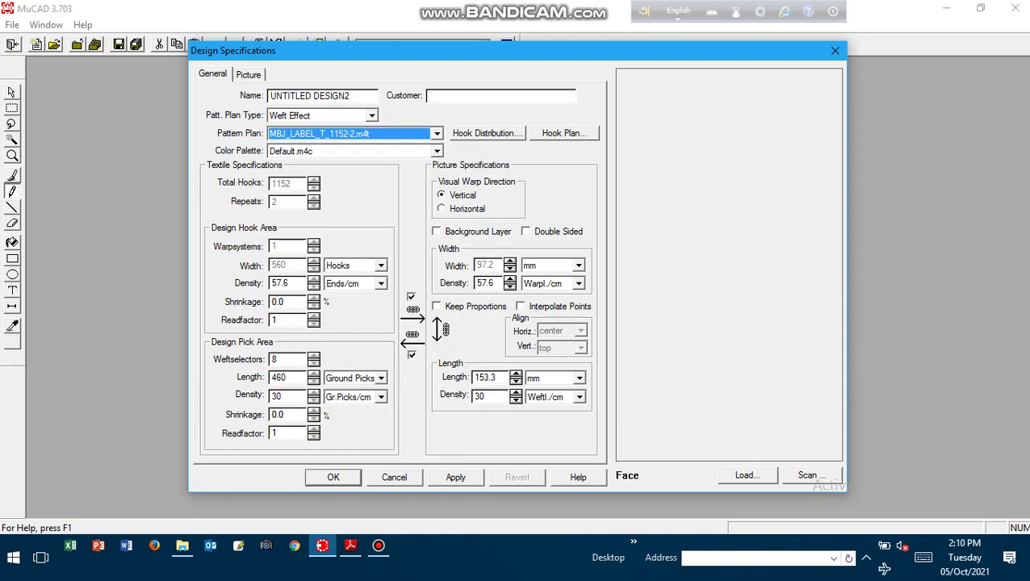
Step: Set the picture's weft density to 60 Weftl./cm and its length to 50 mm
double_click(480, 396)
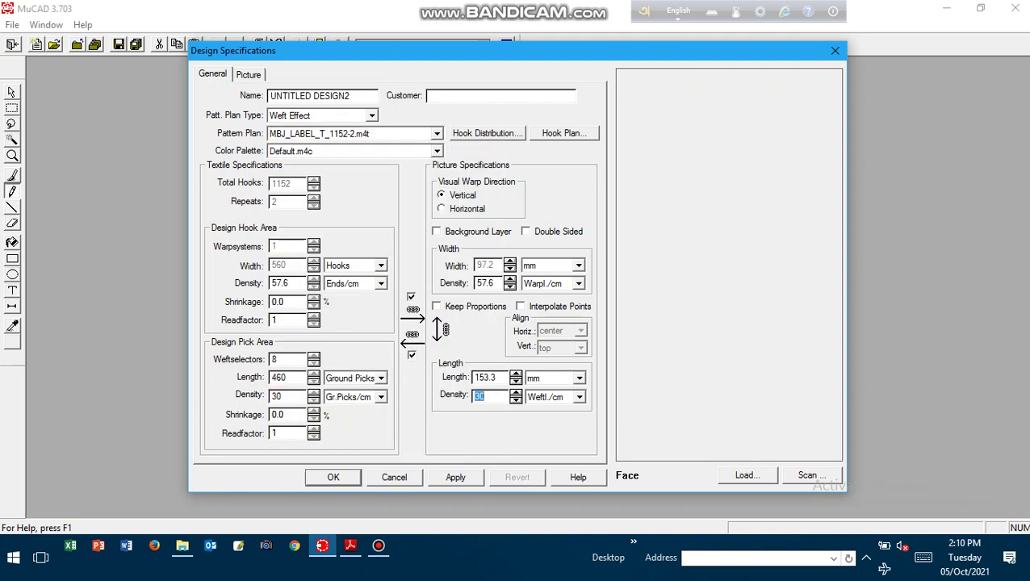
type("60")
double_click(483, 378)
type("50")
key("Tab")
Step: Open the hook distribution plan and set the number of selvedge hooks to 0
left_click(488, 133)
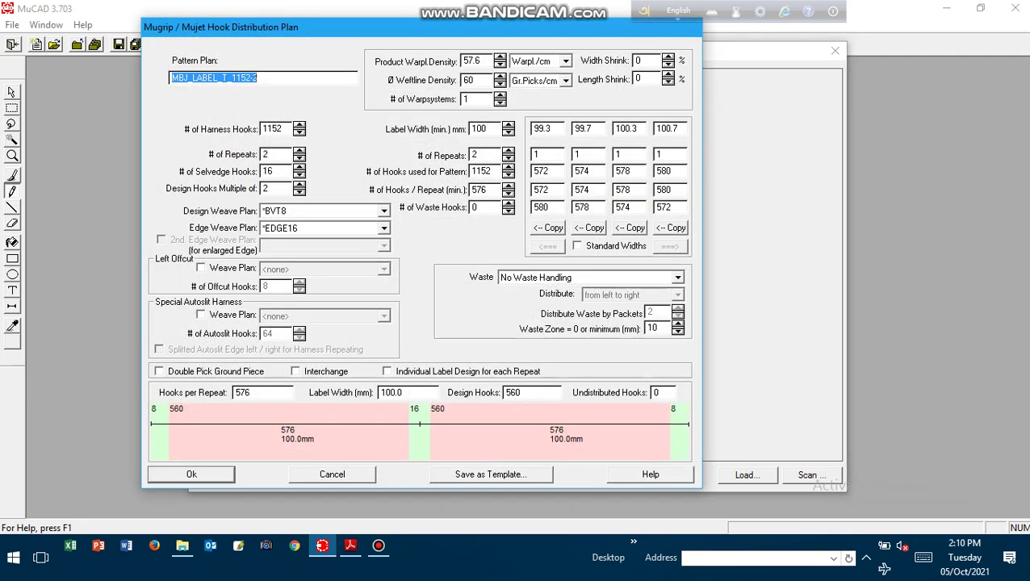
double_click(268, 172)
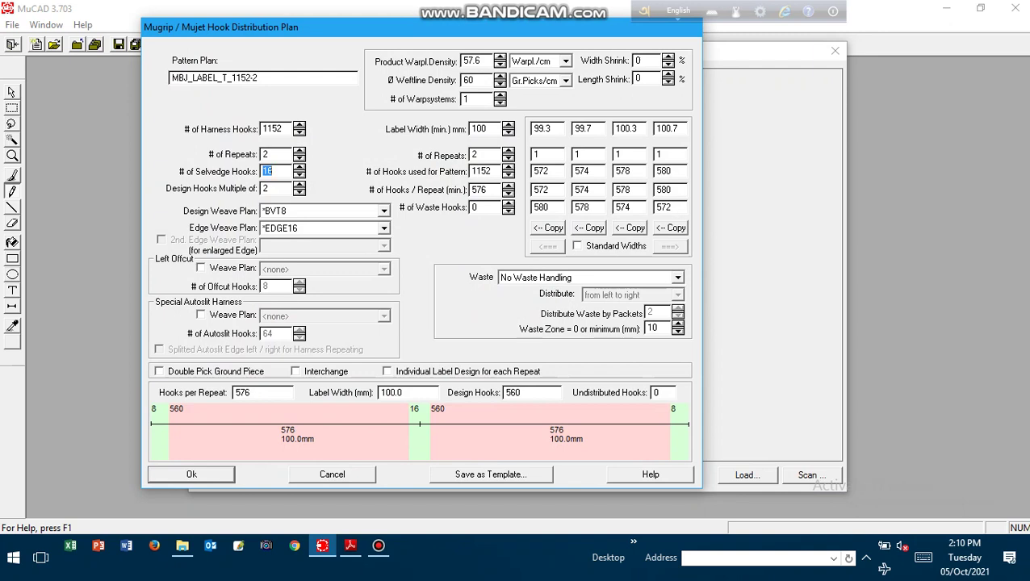
type("0")
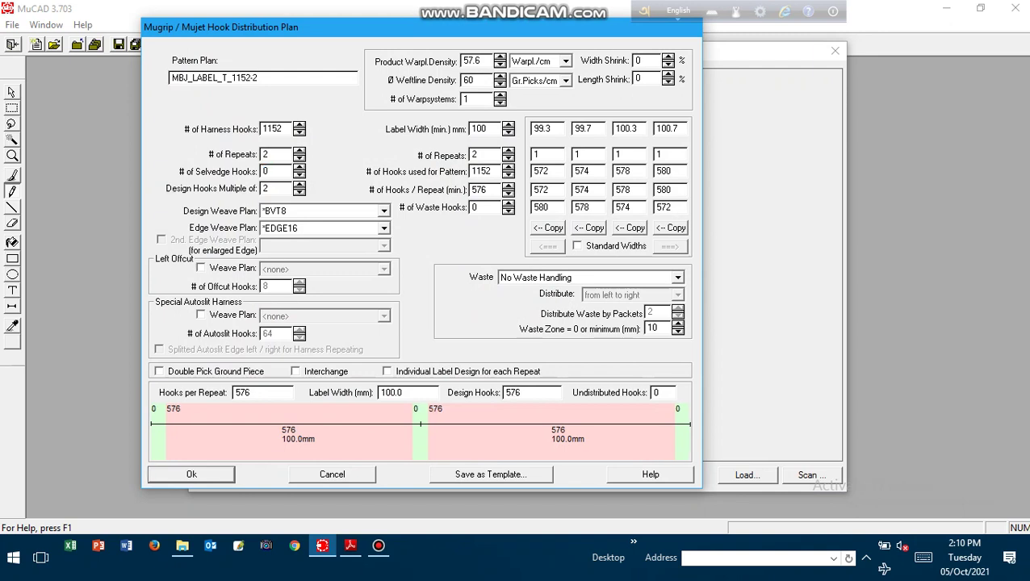
Step: Try 10 and 9 label repeats in the hook distribution and settle on 8 repeats
key("Tab")
type("10")
key("Tab")
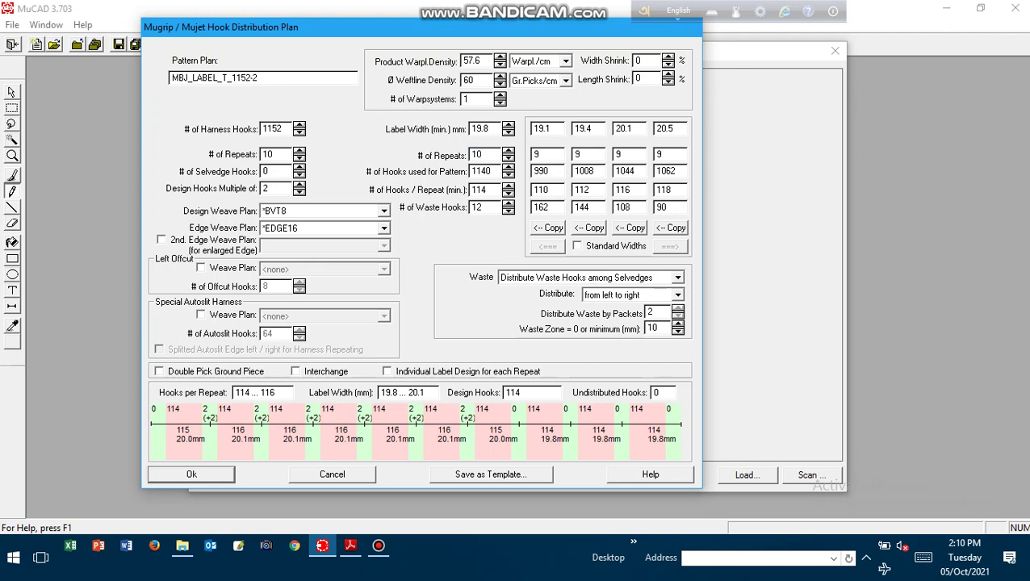
key("BackSpace")
key("BackSpace")
type("9")
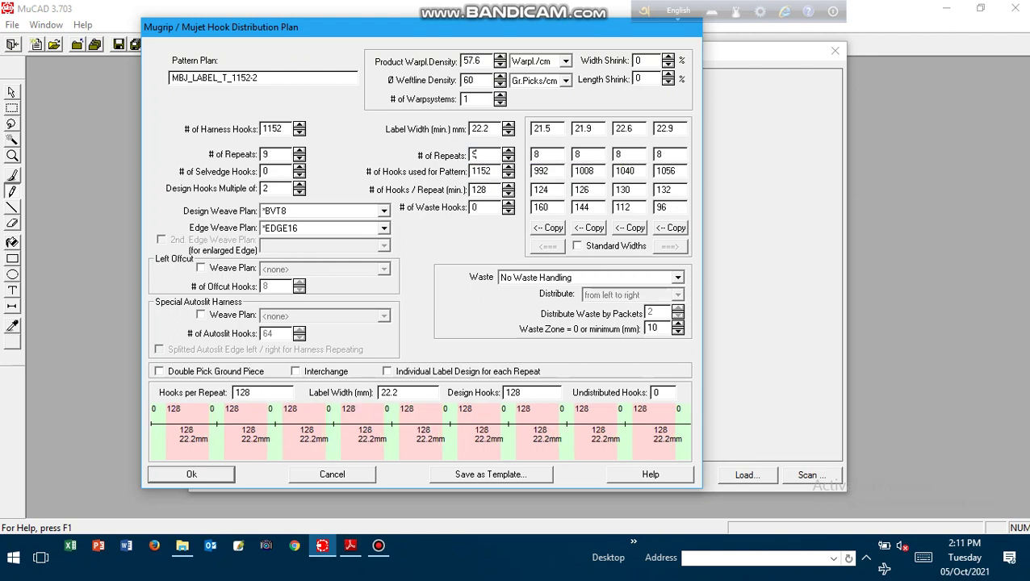
key("Down")
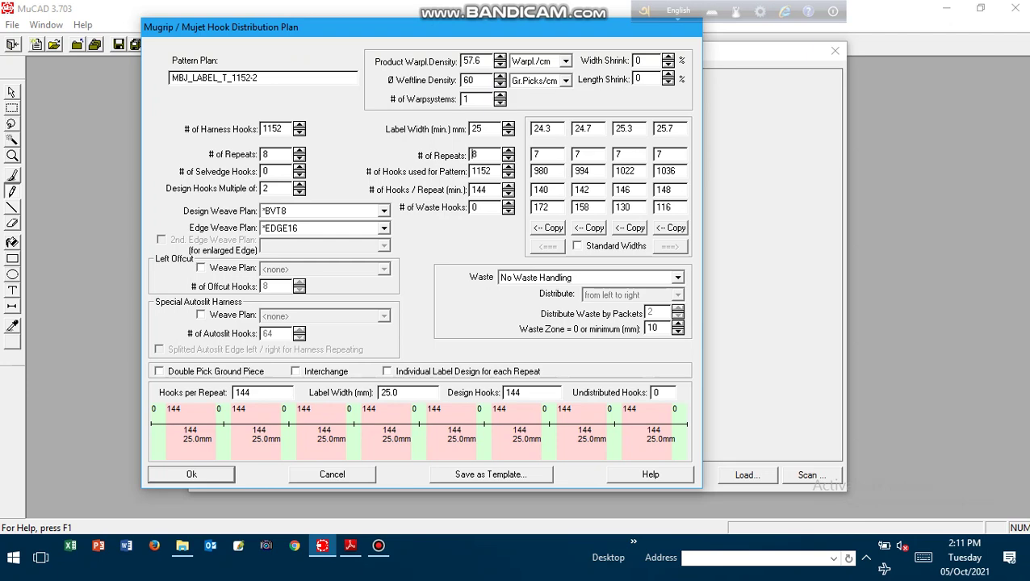
Step: Confirm the 8-repeat hook distribution and create the new design with the current design specifications, then maximize its window
key("Return")
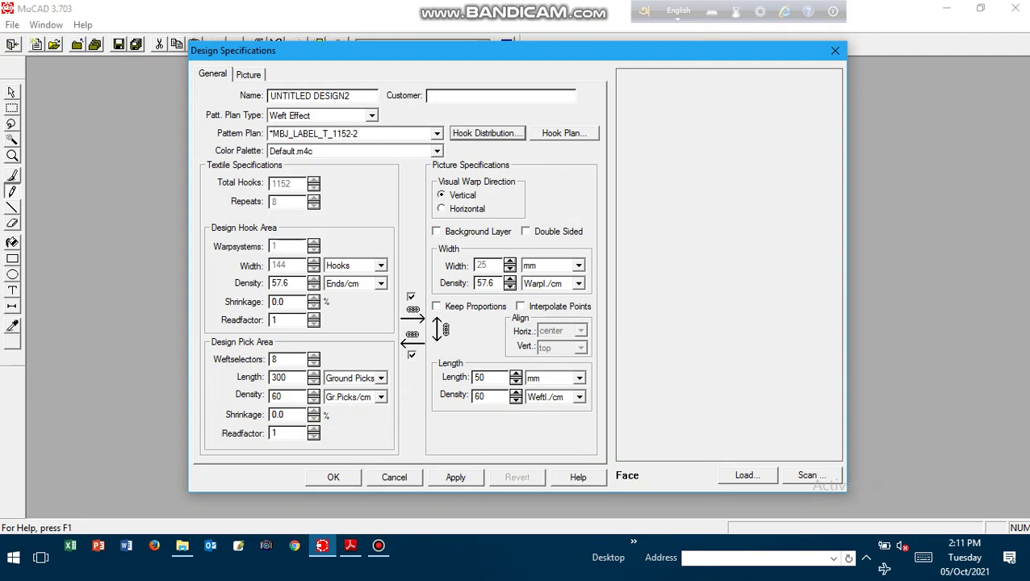
left_click(457, 477)
left_click(334, 478)
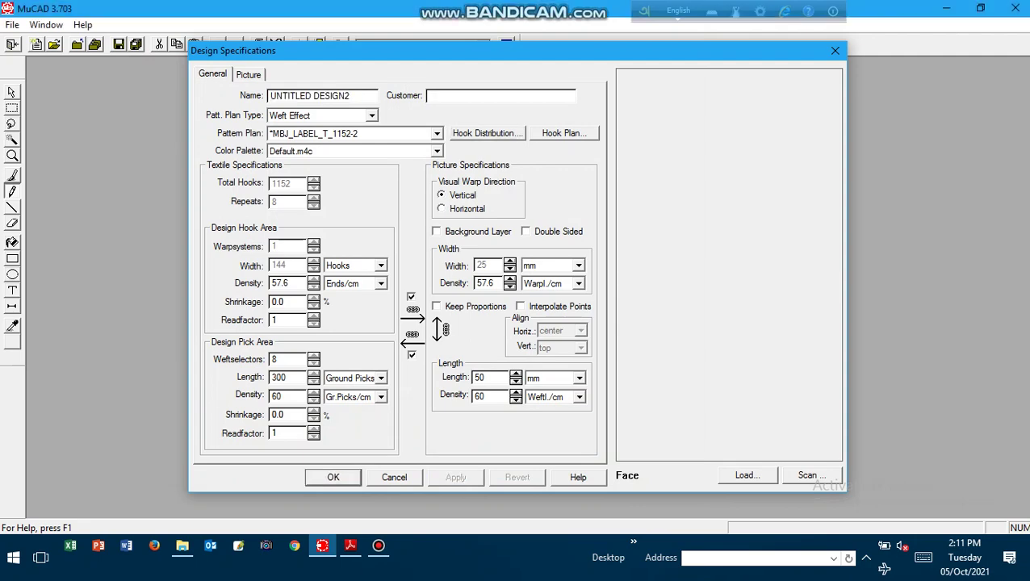
left_click(242, 71)
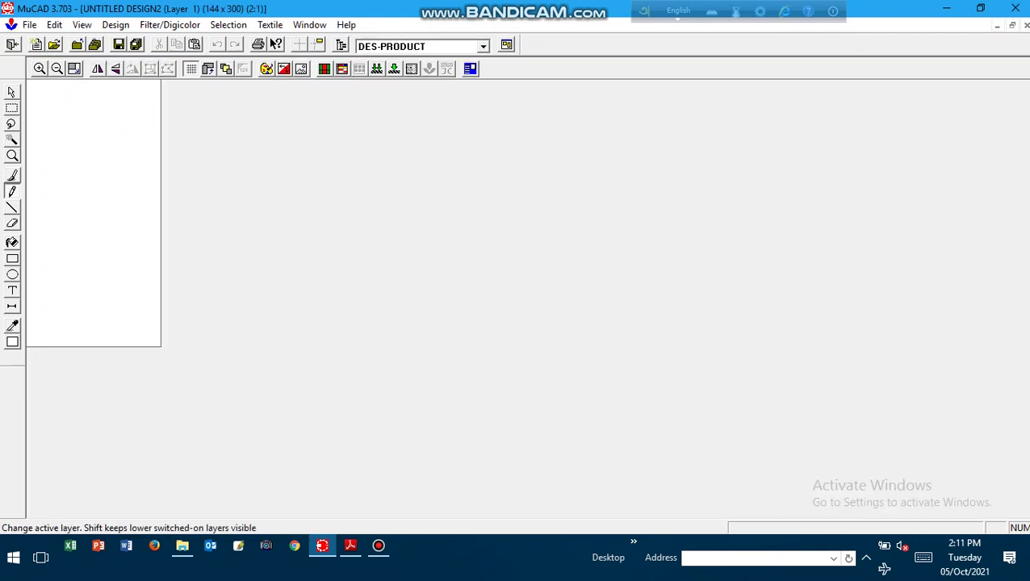
Step: Clear all colors from the design's palette and add black, dark grey, orange and light green to cells A1 to D1
left_click(266, 68)
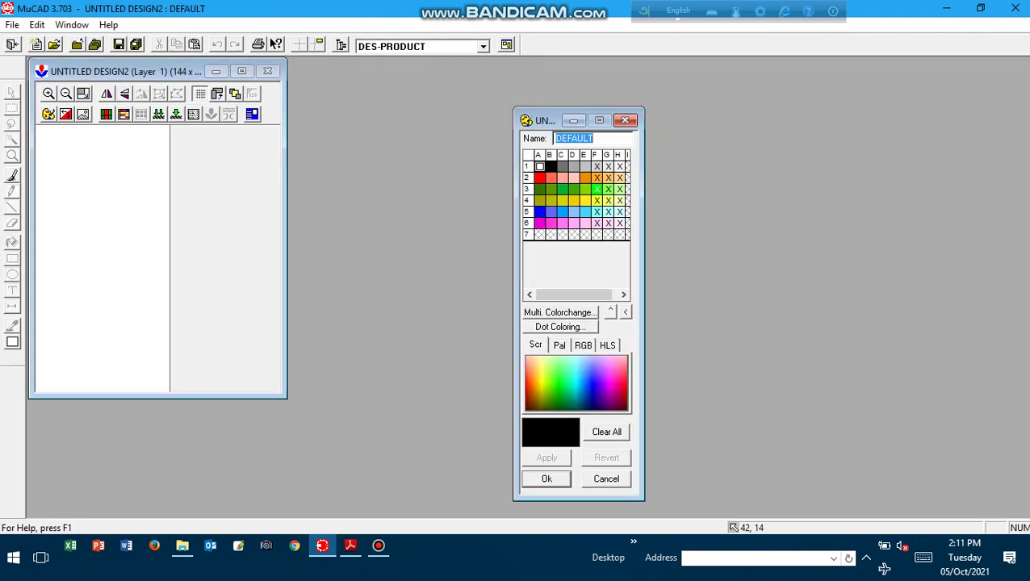
left_click(607, 432)
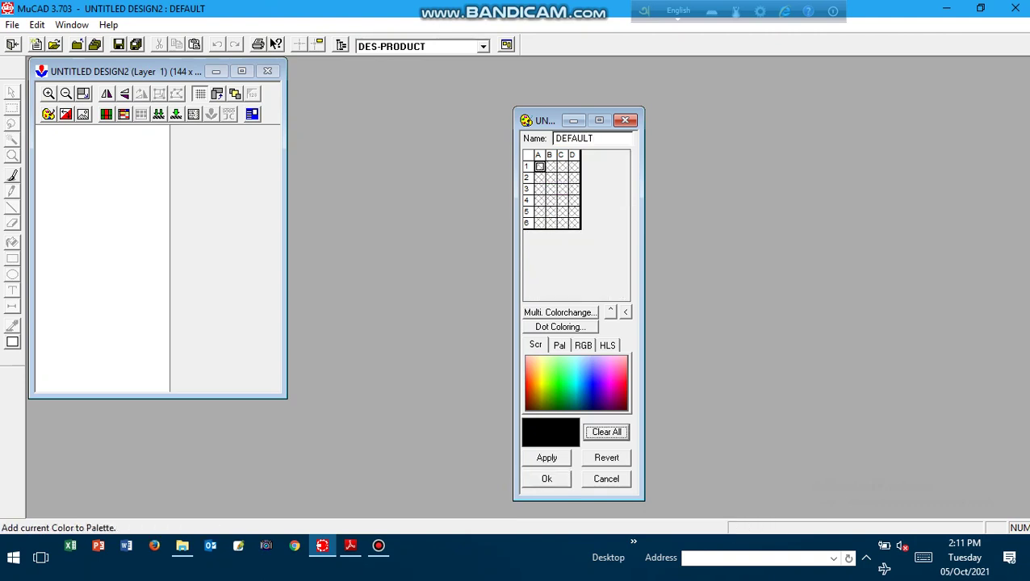
left_click(560, 346)
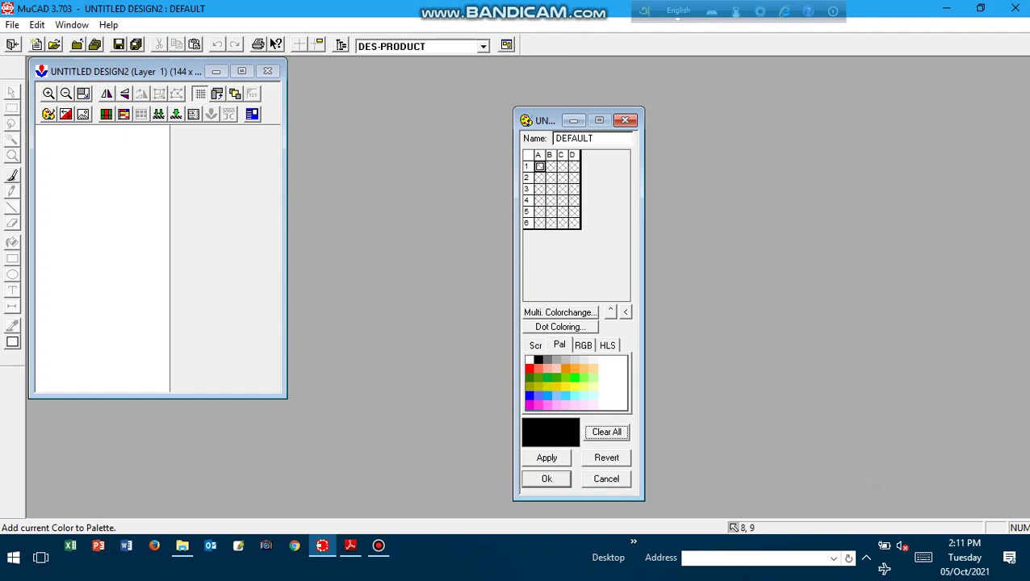
left_click(539, 360)
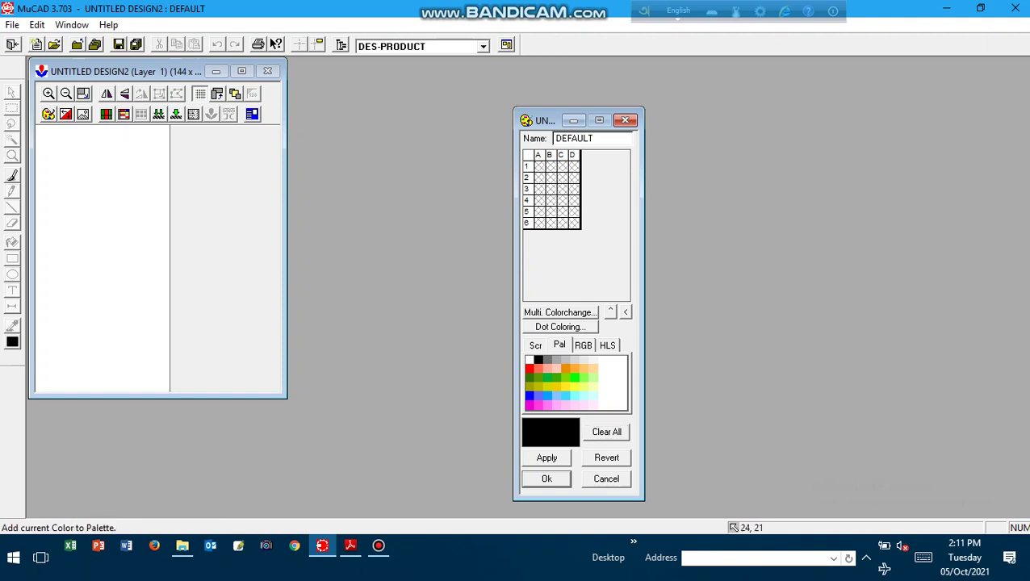
left_click(541, 166)
left_click(548, 360)
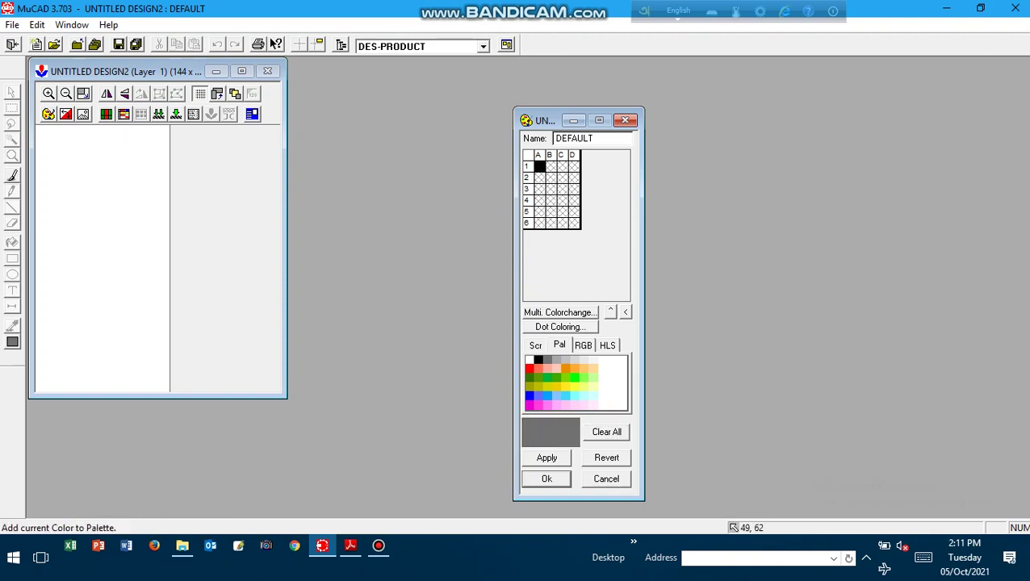
left_click(551, 166)
left_click(566, 369)
left_click(564, 167)
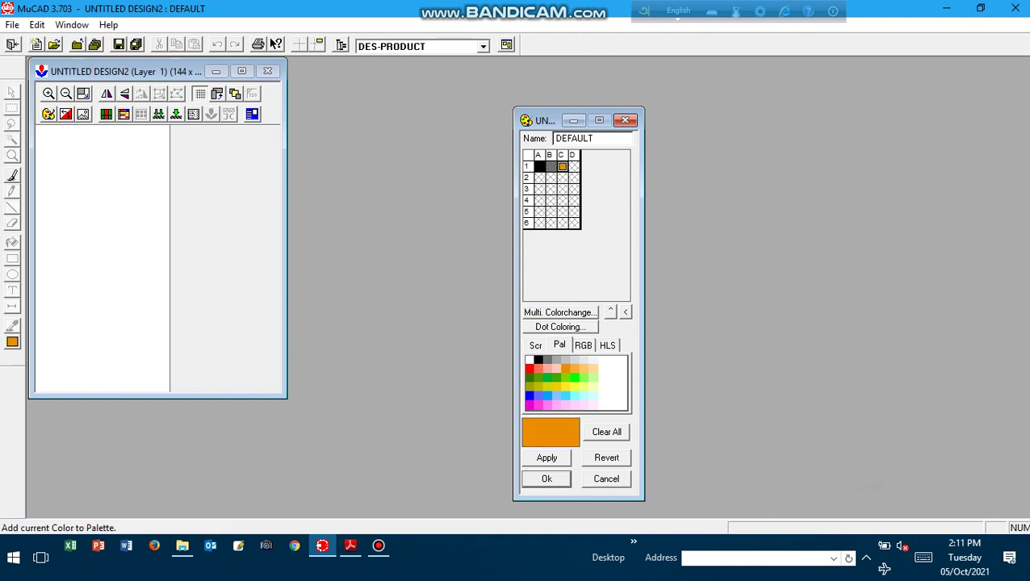
left_click(584, 377)
left_click(575, 167)
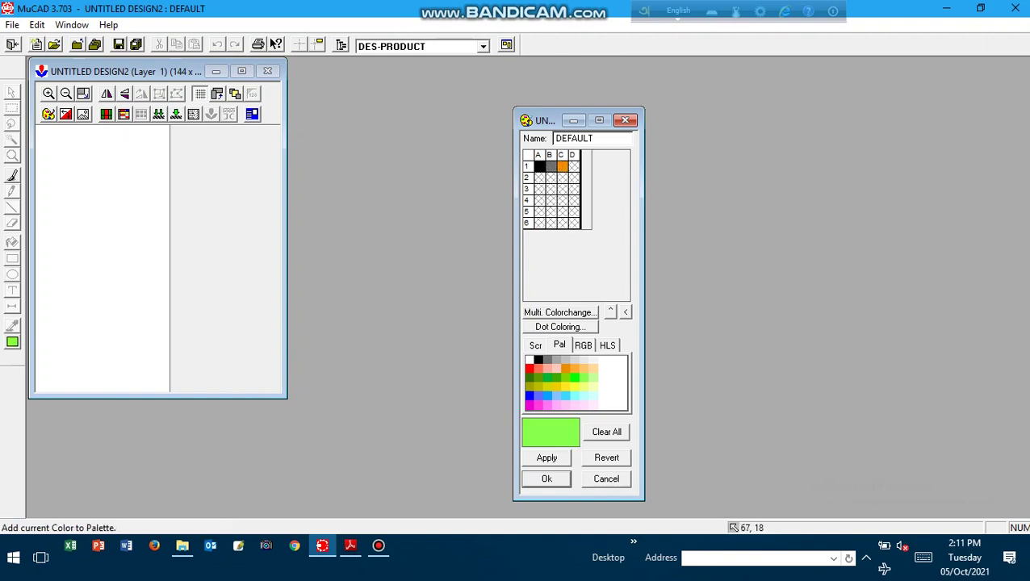
Step: Add white to palette cell A2 and apply the palette, copying the changed main colors to the pattern plan's weftselectors
left_click(530, 361)
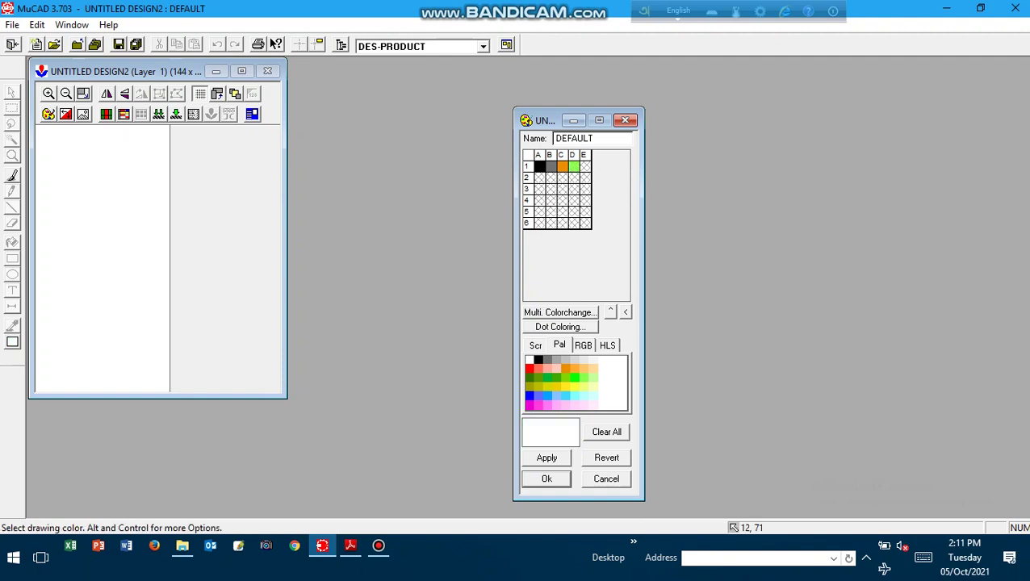
left_click(540, 177)
left_click(530, 369)
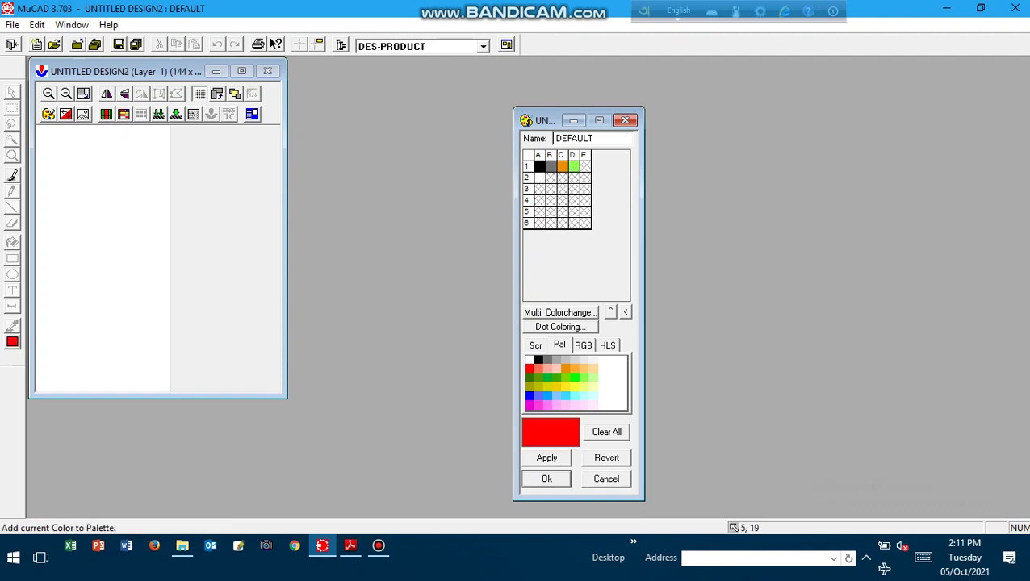
left_click(540, 178)
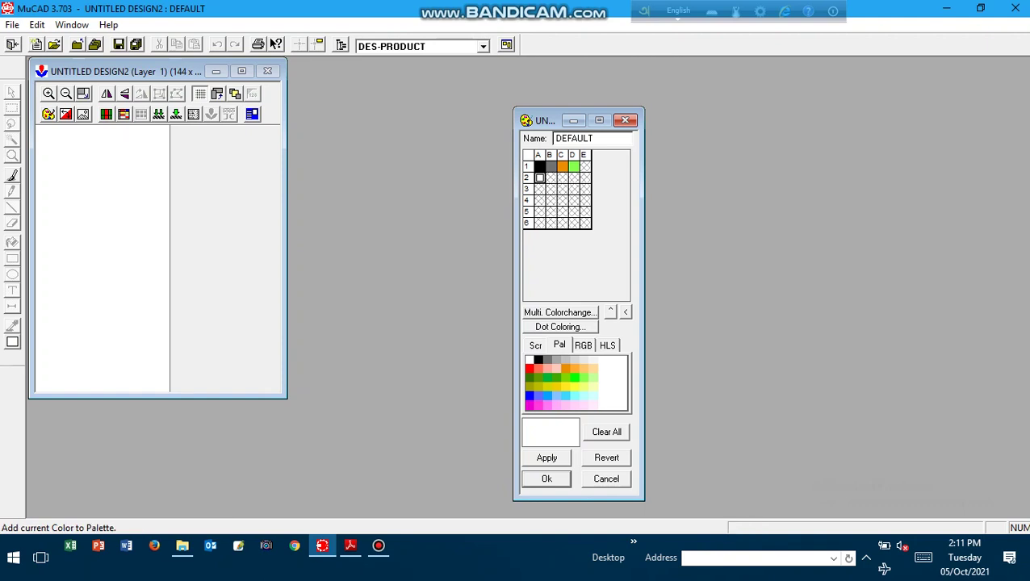
left_click(547, 458)
left_click(578, 313)
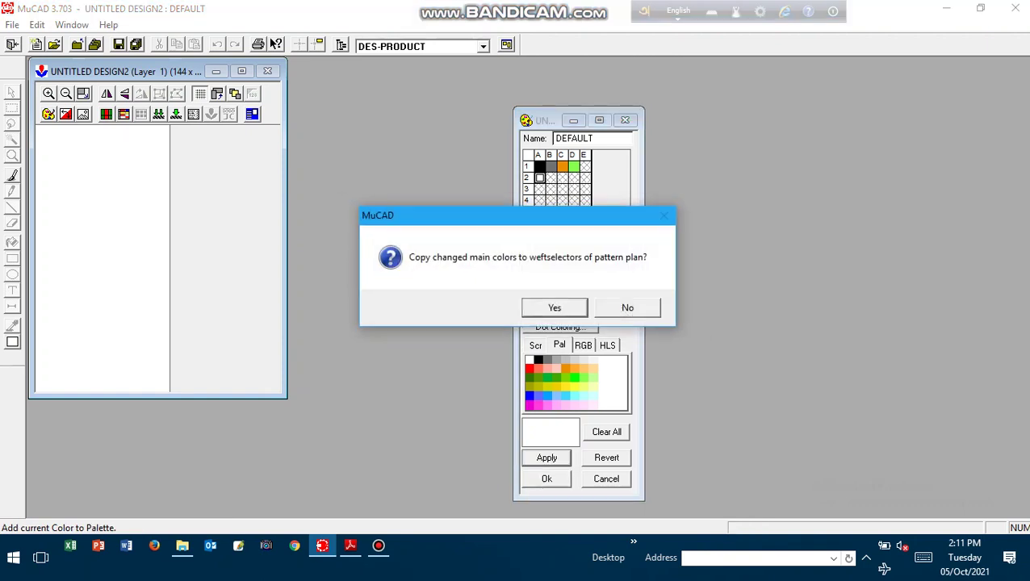
left_click(556, 308)
left_click(547, 479)
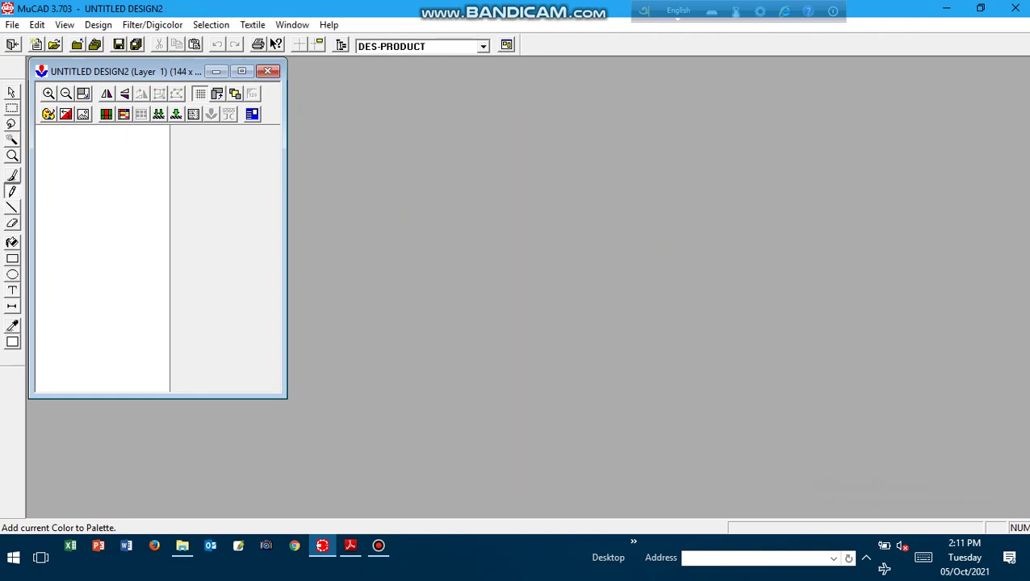
Step: Flood-fill the entire label design with black in the maximized design window
left_click(241, 71)
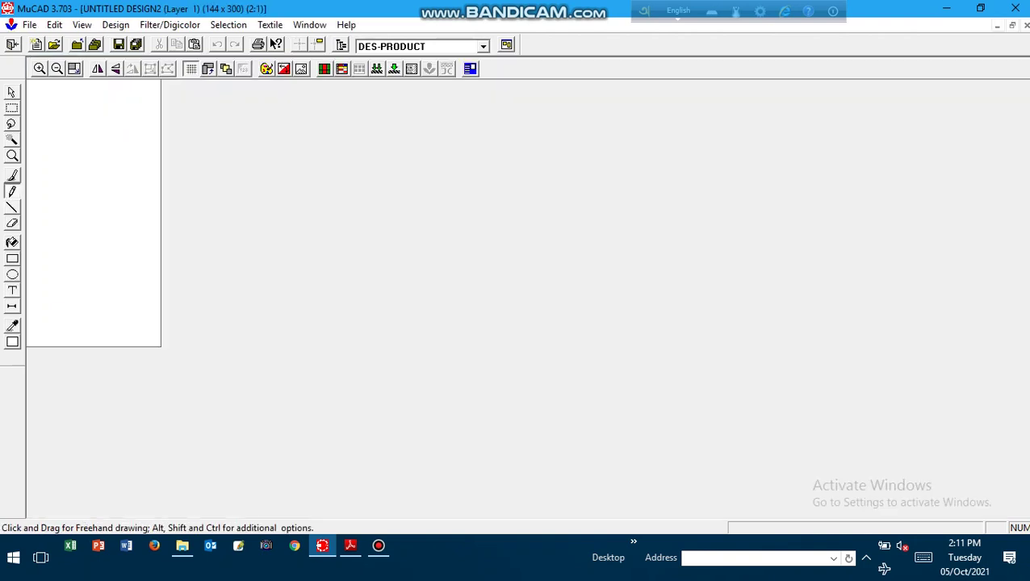
left_click(40, 68)
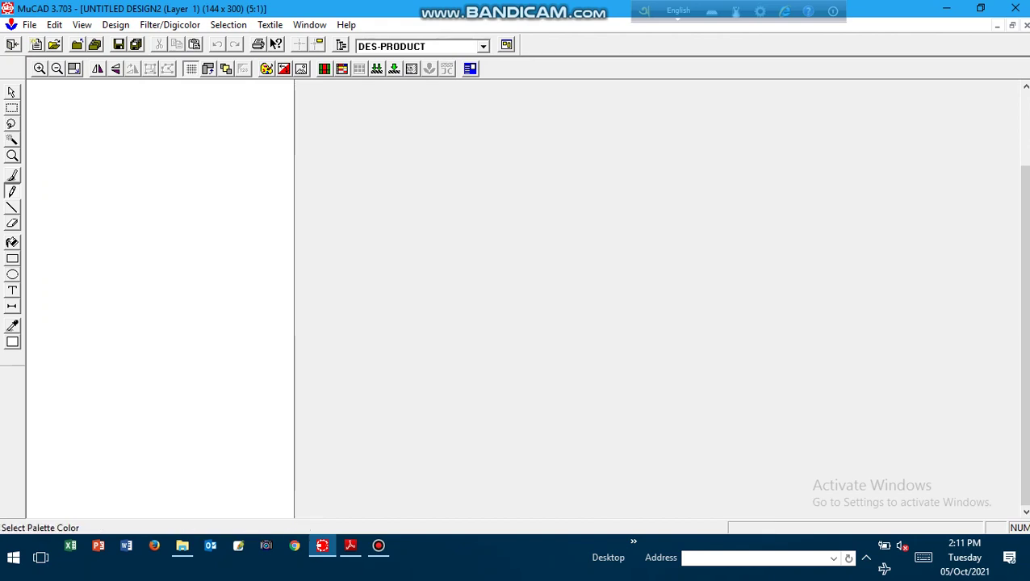
left_click(13, 343)
left_click(12, 330)
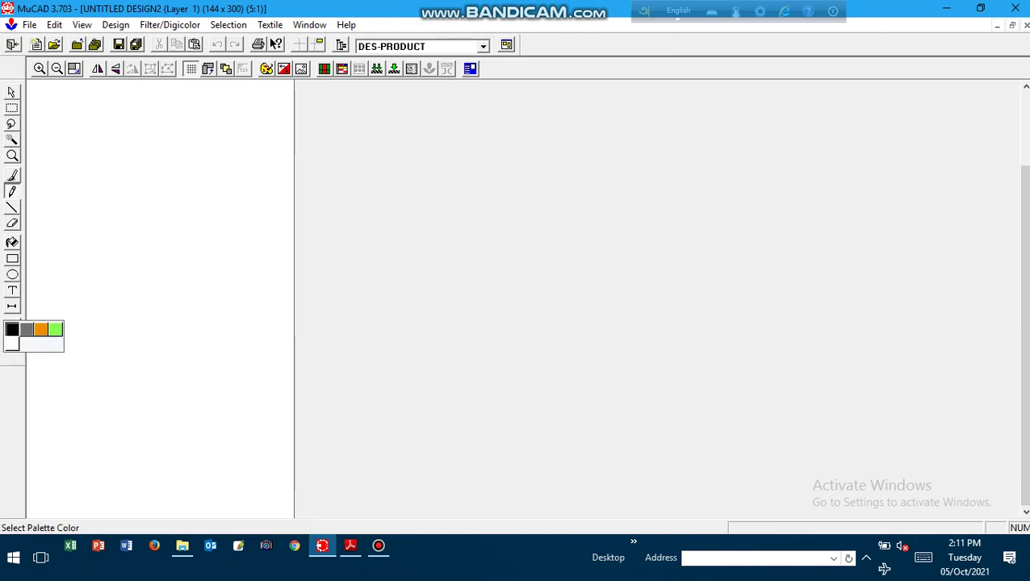
left_click(12, 329)
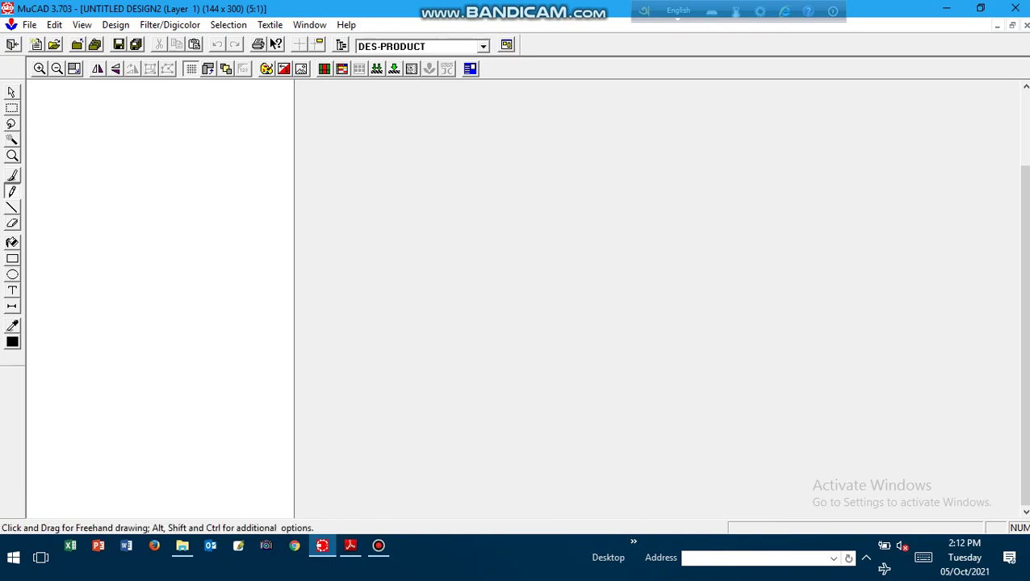
left_click(12, 242)
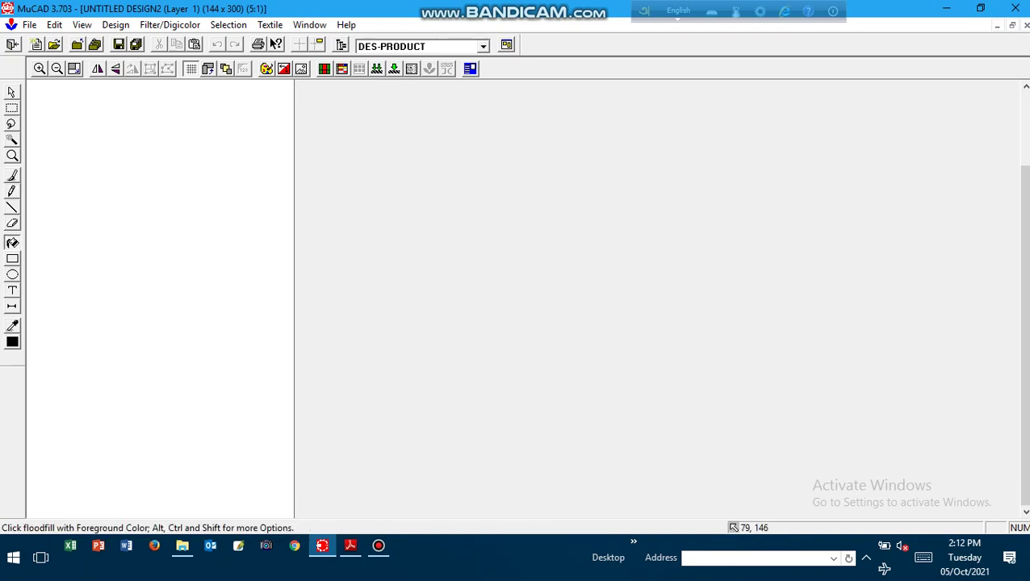
left_click(163, 222)
Step: Rotate the design 90 degrees to the horizontal 300 x 144 orientation and show it at 10:1
left_click(40, 69)
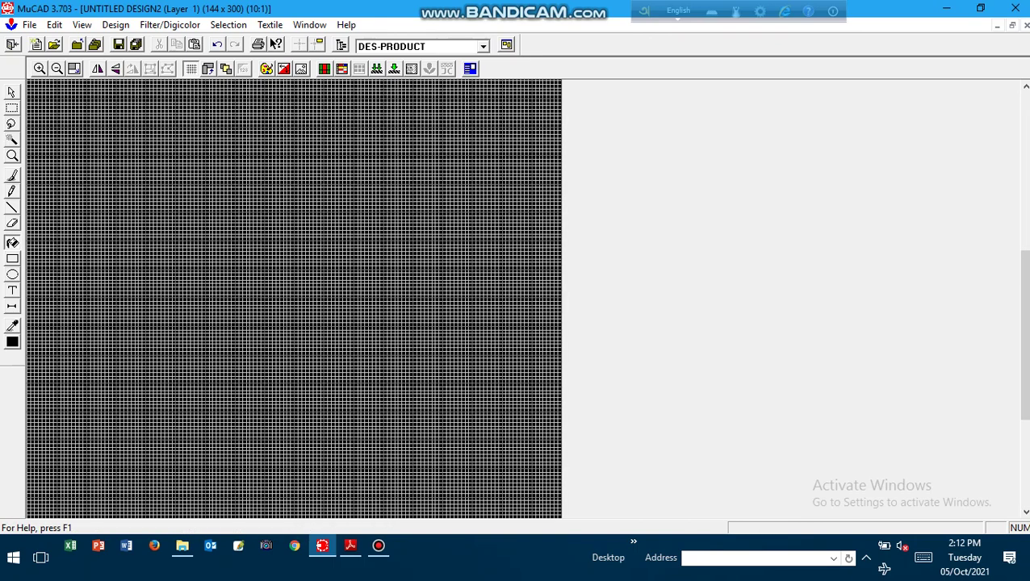
left_click(40, 69)
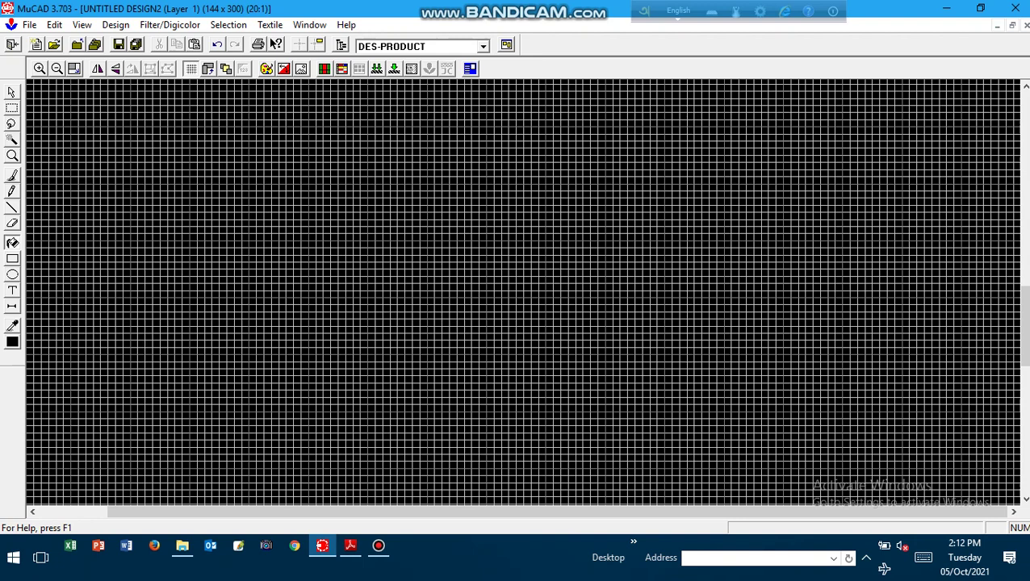
left_click(208, 70)
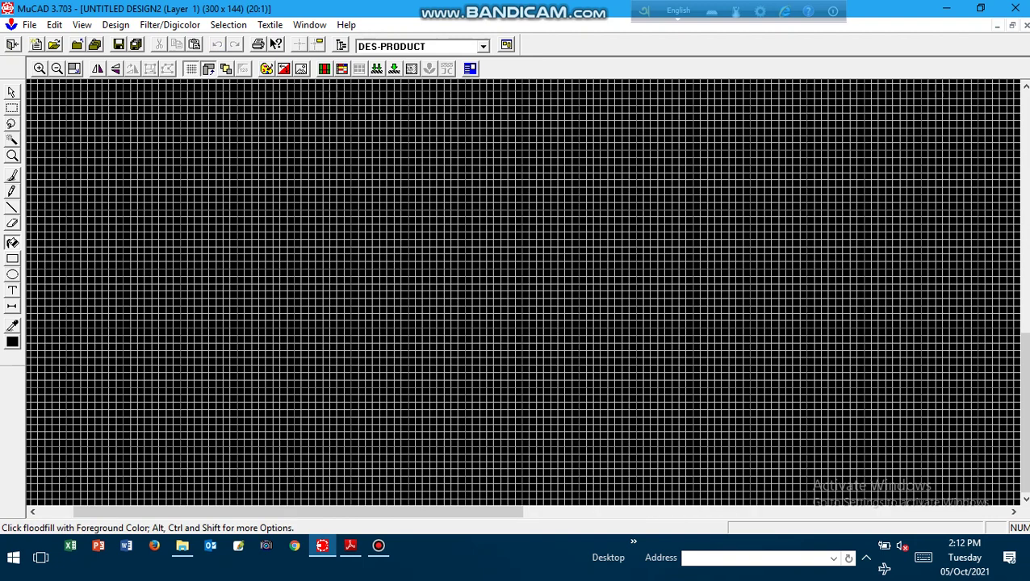
left_click(56, 69)
left_click(56, 70)
left_click(56, 70)
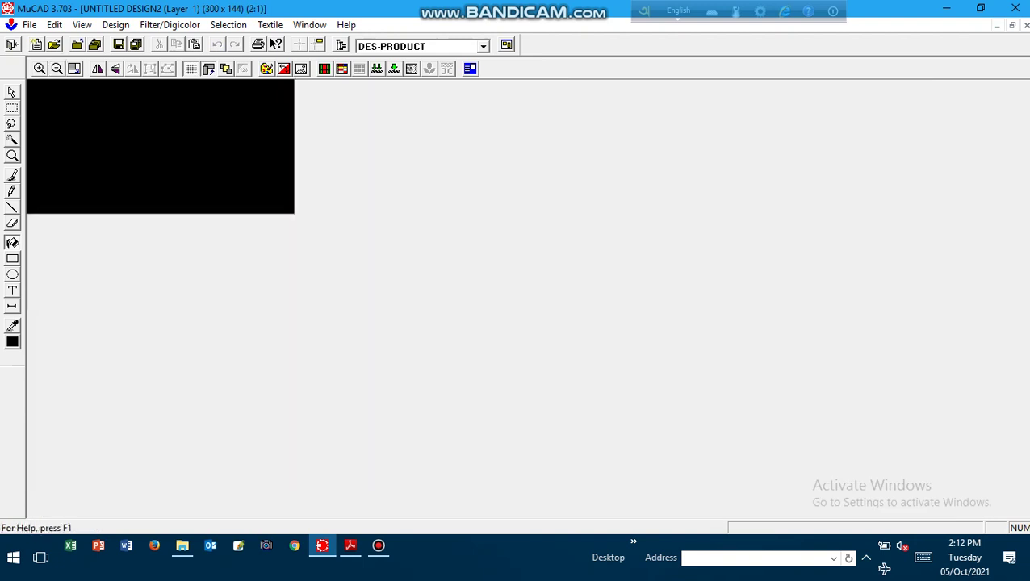
left_click(39, 69)
left_click(40, 70)
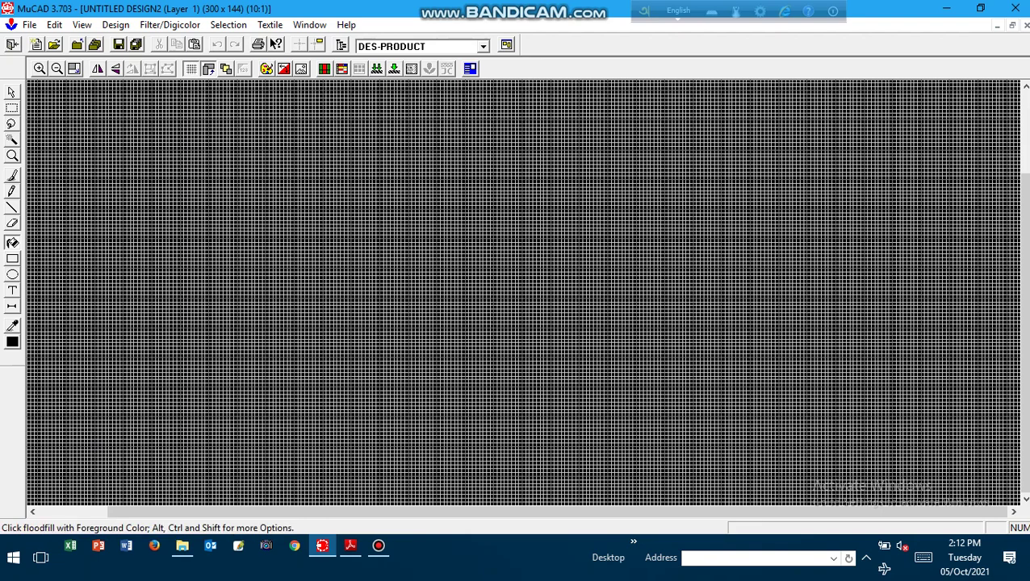
Step: Place the text letter "r" on the black ground and color it light green
left_click(12, 291)
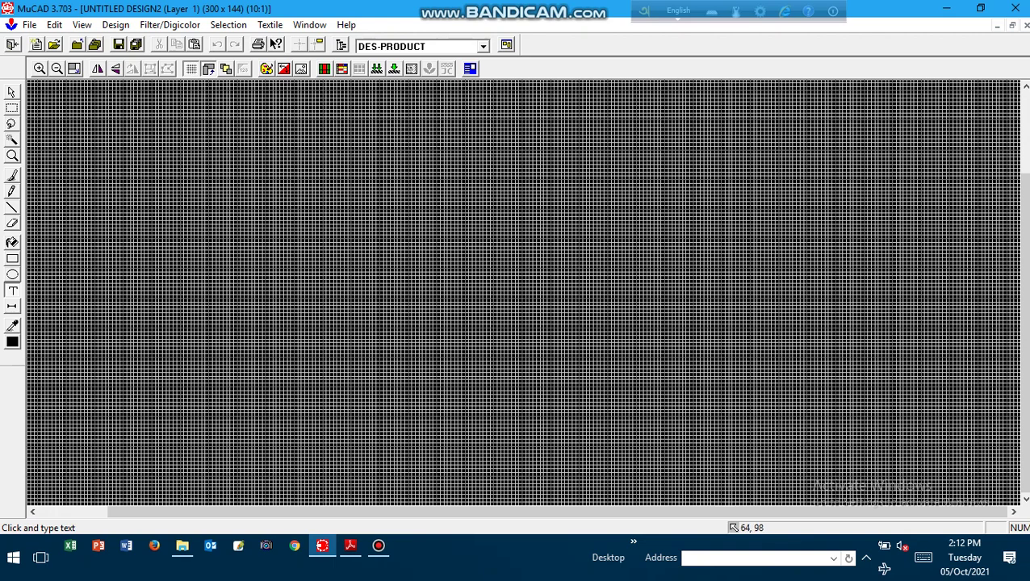
type("f")
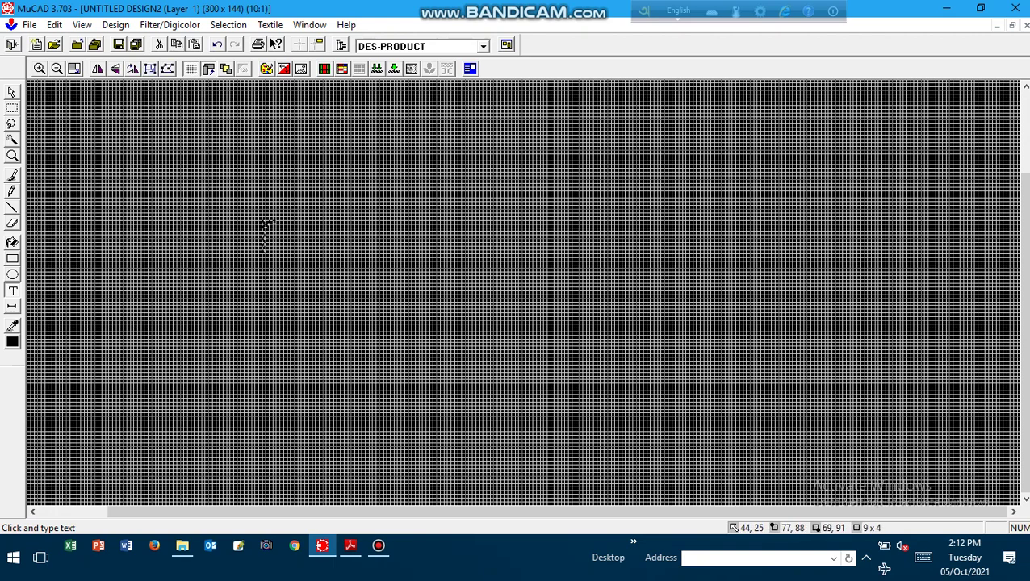
left_click(12, 342)
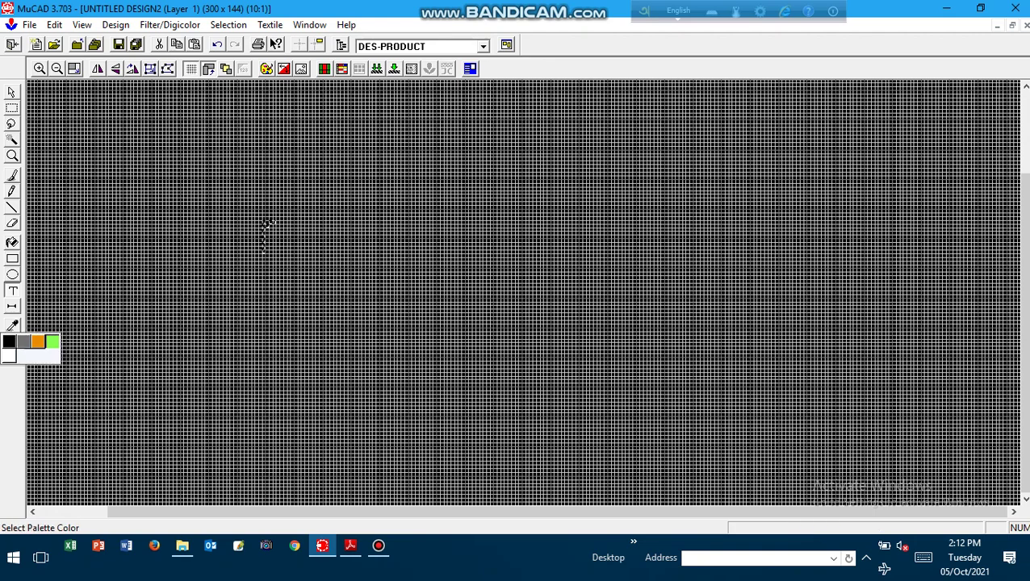
left_click(53, 343)
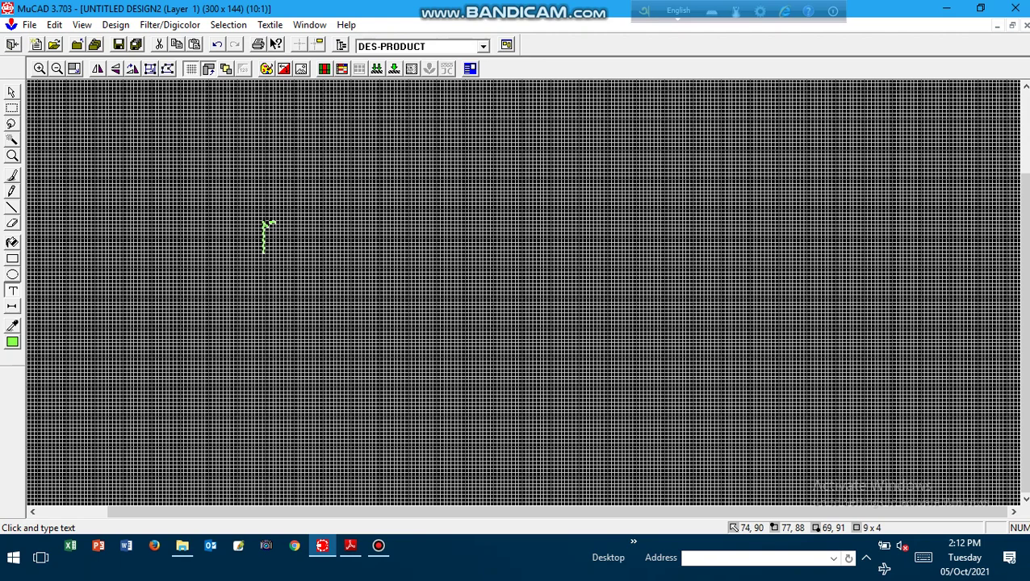
left_click(289, 232)
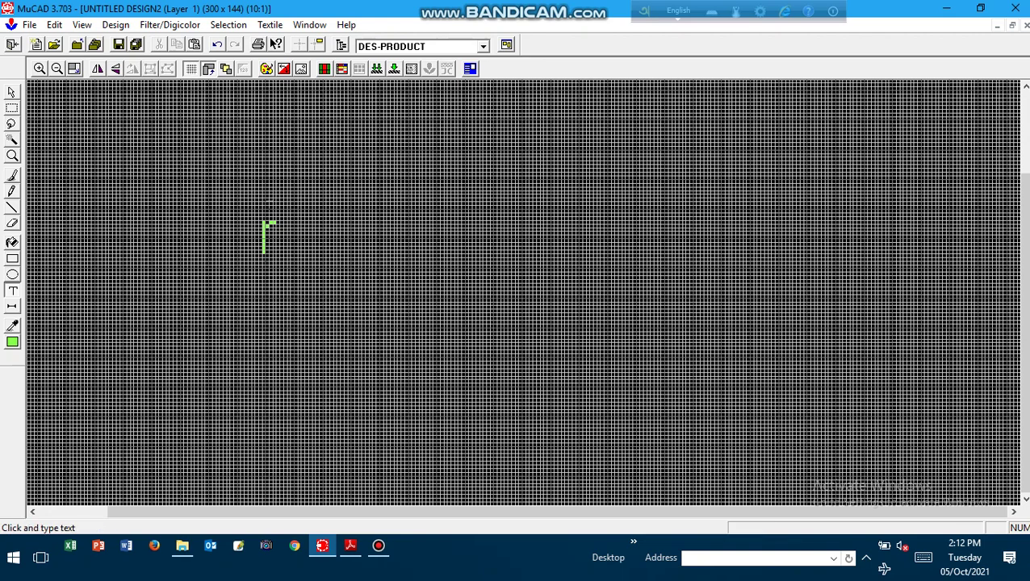
Step: Select a rectangle around the green letter, fill the letter with the sampled black ground color, and clear the selection
left_click(12, 109)
left_click_drag(252, 212, 319, 261)
left_click(13, 242)
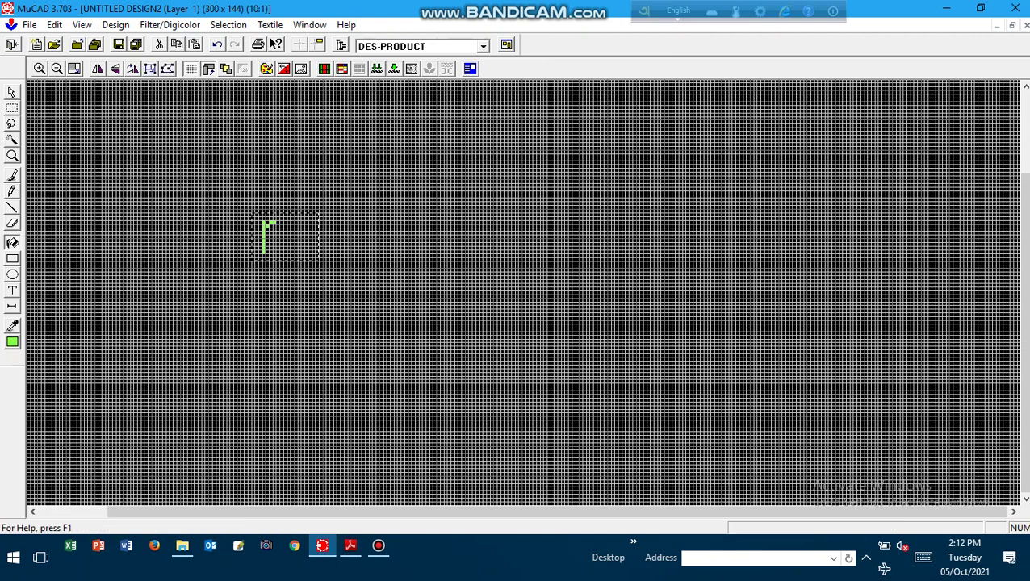
left_click(115, 211, "alt")
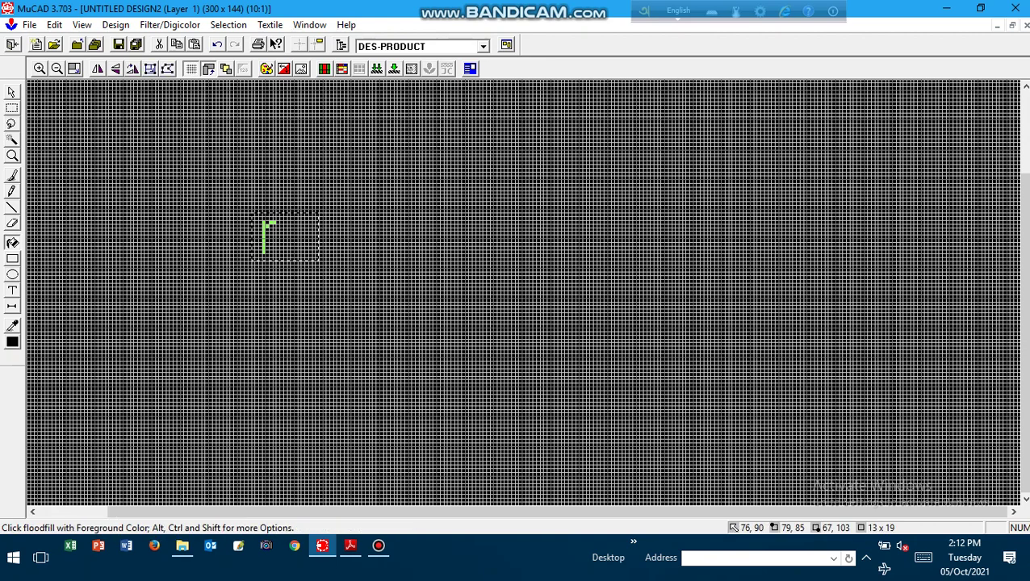
left_click(276, 230)
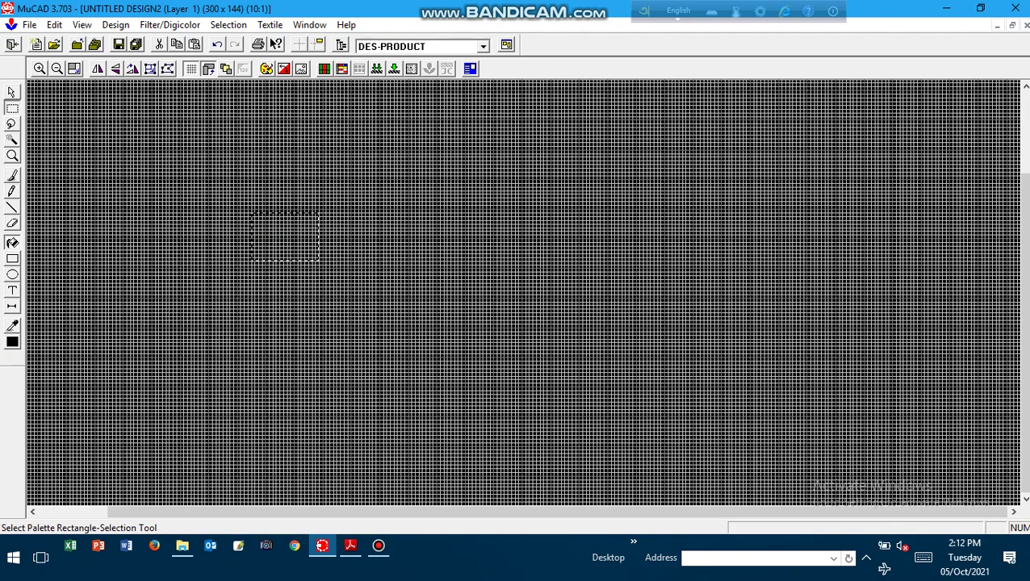
left_click(12, 108)
left_click(296, 245)
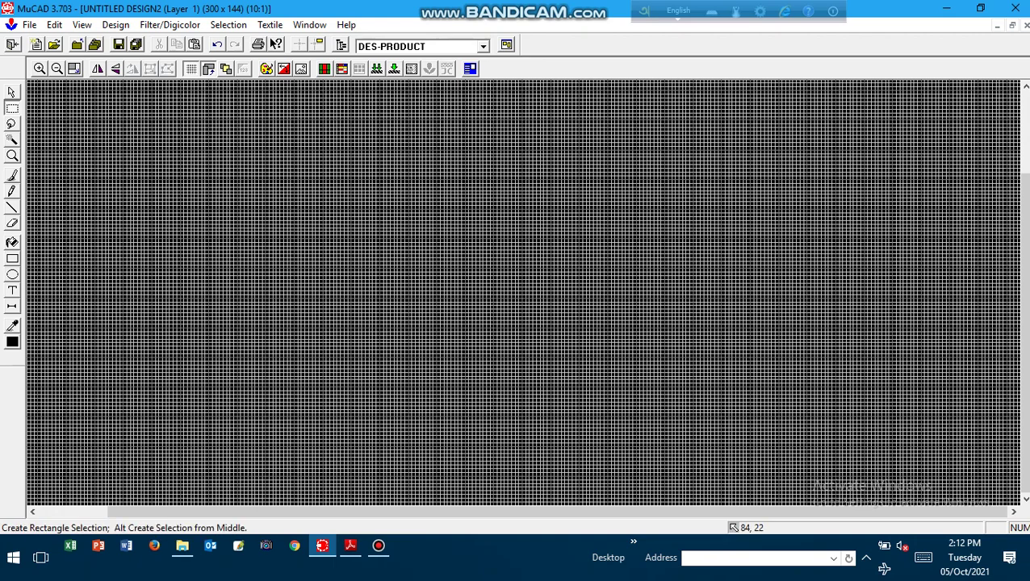
Step: Add pure red to the design's color palette in cell A3 and adapt the number of weft selectors from 2 to 3
left_click(12, 191)
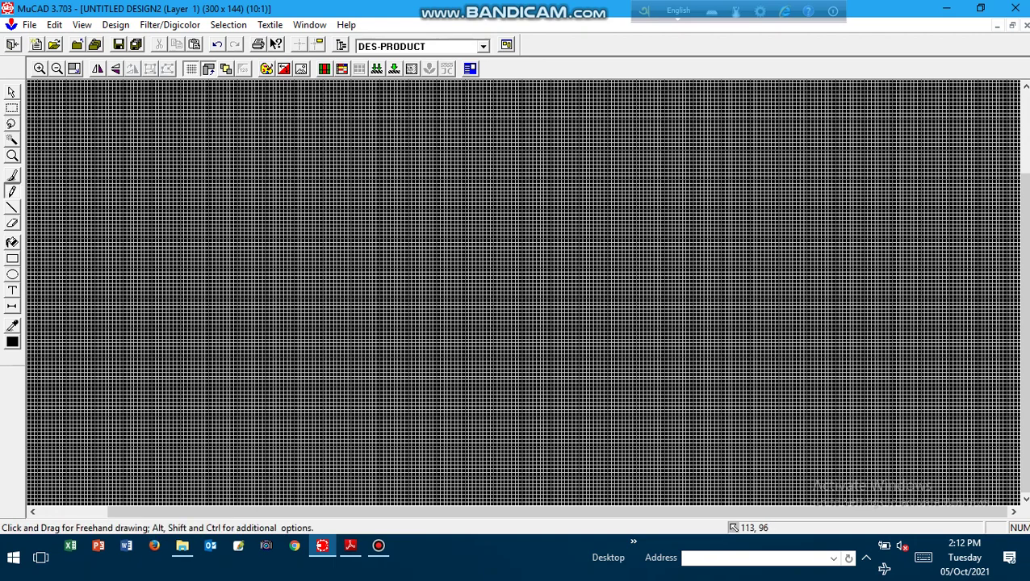
left_click(266, 70)
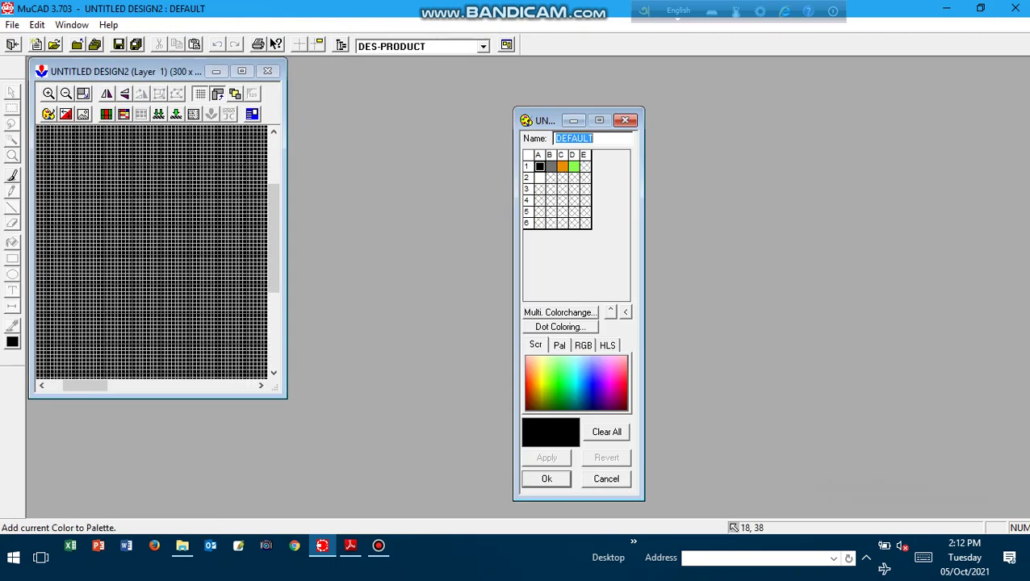
left_click(531, 400)
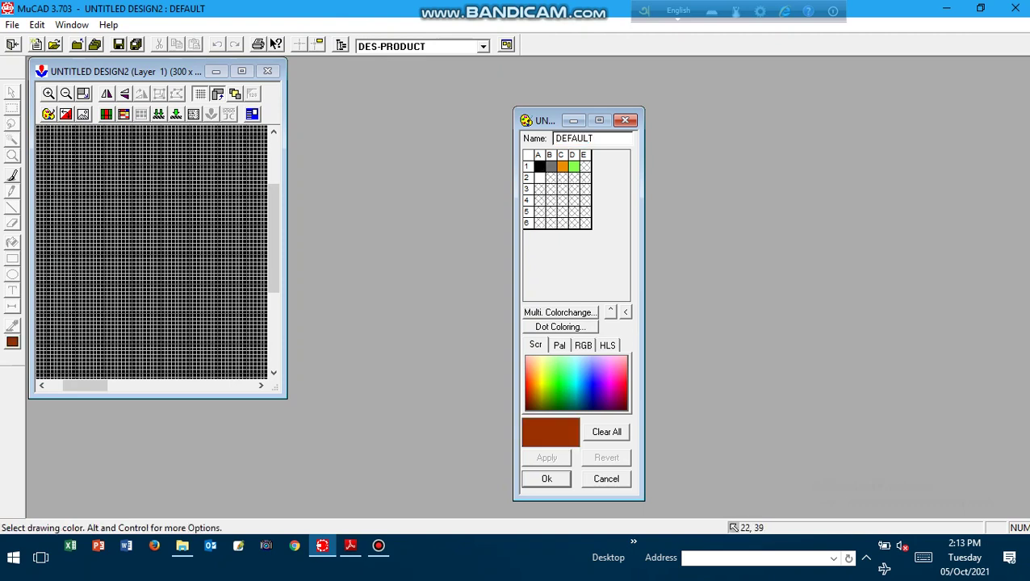
left_click(559, 345)
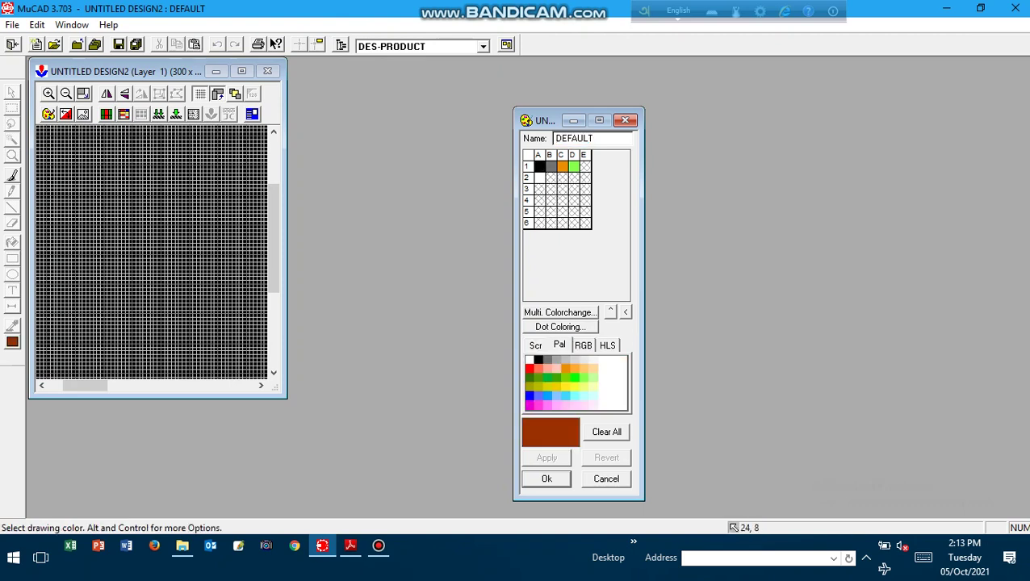
left_click(530, 370)
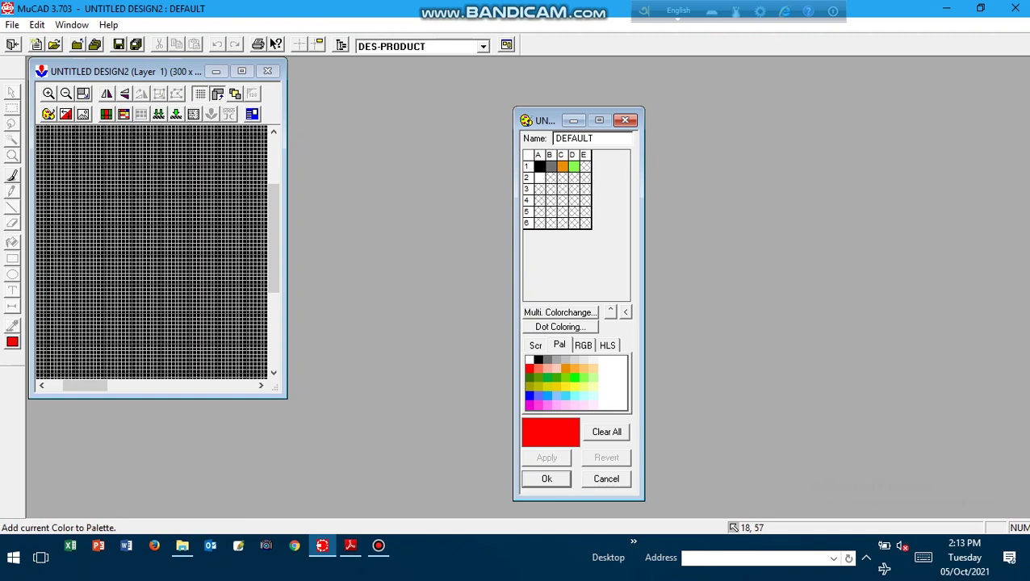
left_click(541, 190)
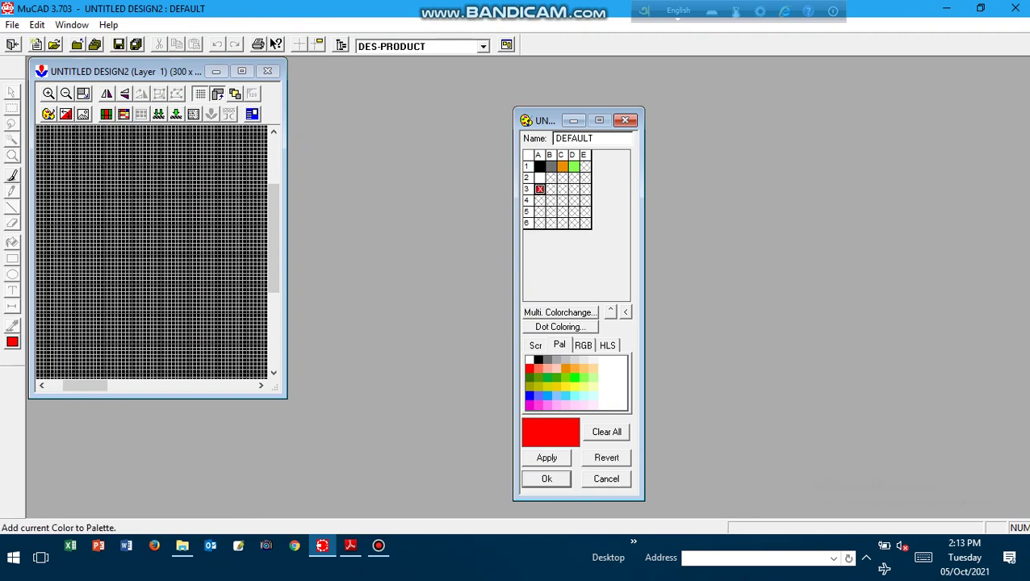
left_click(546, 458)
left_click(578, 313)
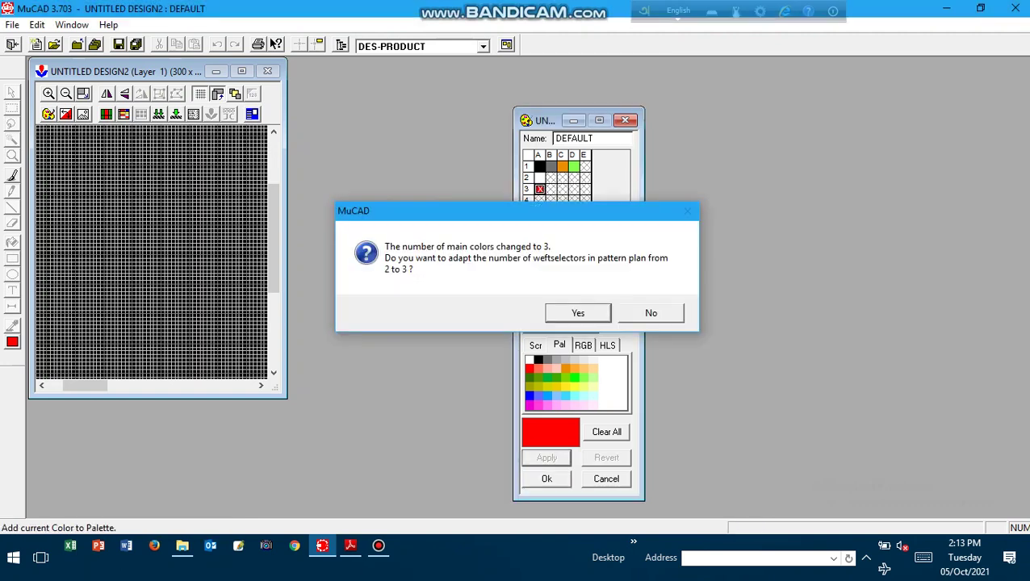
left_click(546, 478)
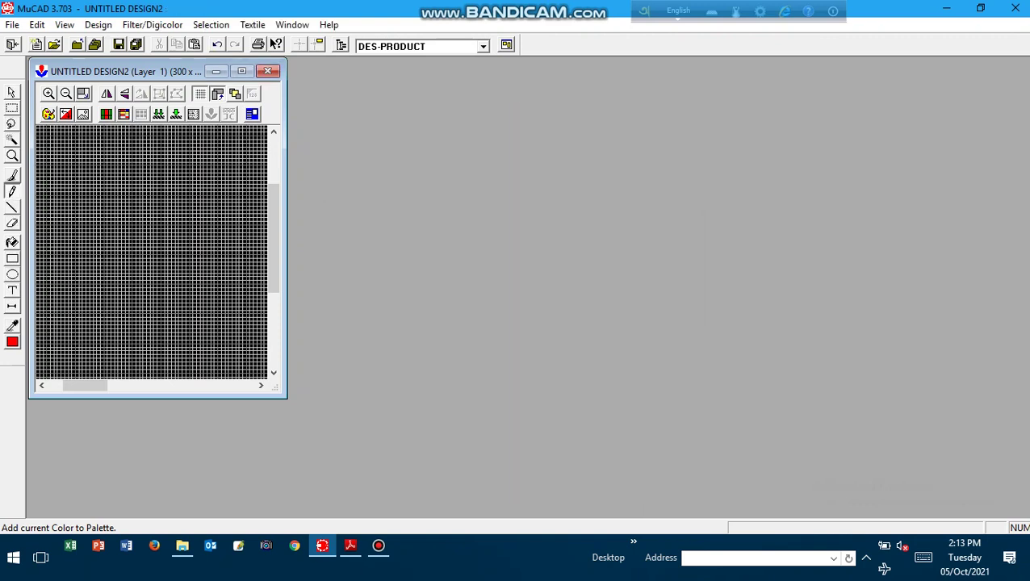
Step: Maximize the design at 20:1 and draw a filled red vertical bar on the black ground as a letter's stem
left_click(12, 191)
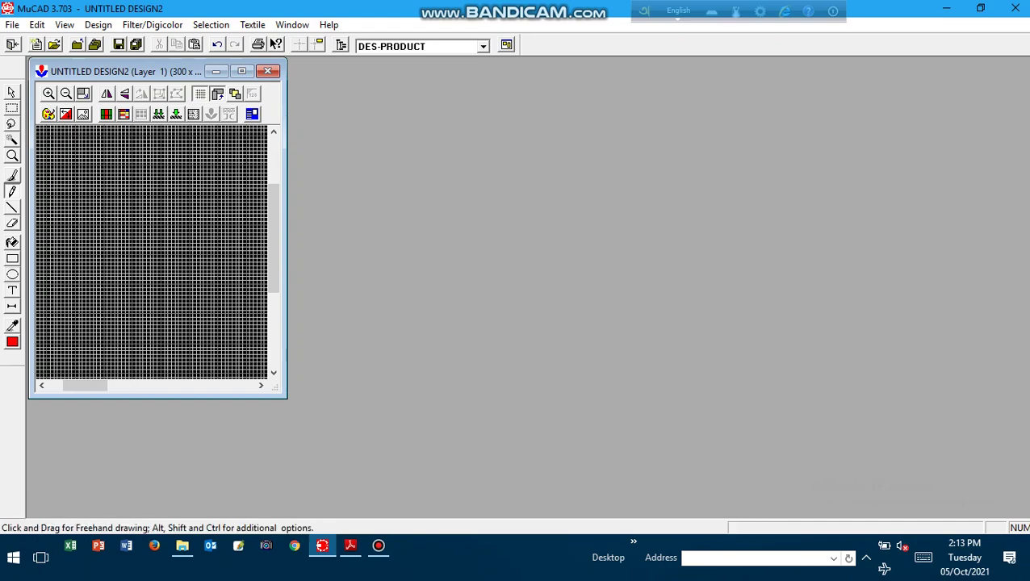
left_click(241, 71)
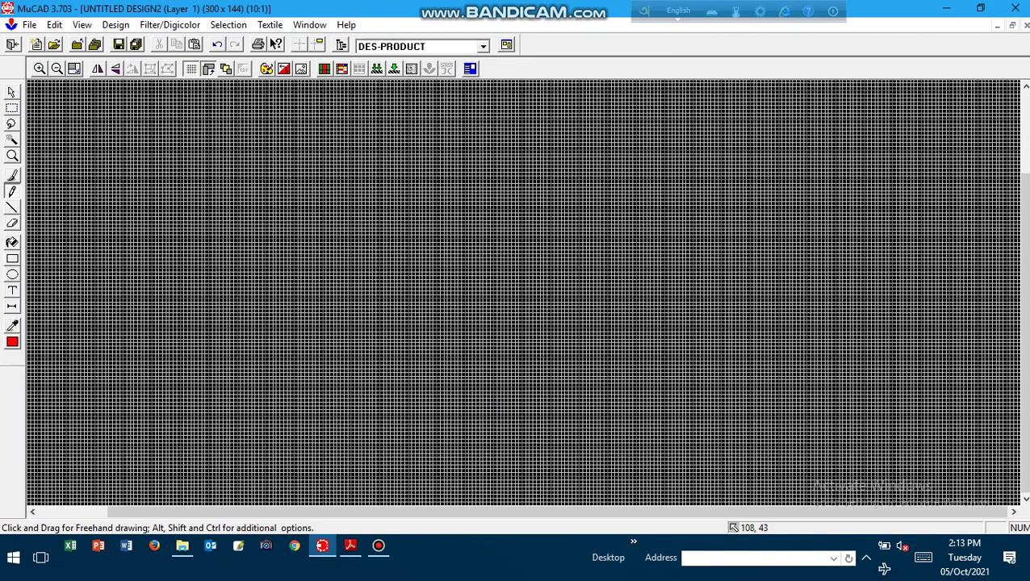
left_click(56, 69)
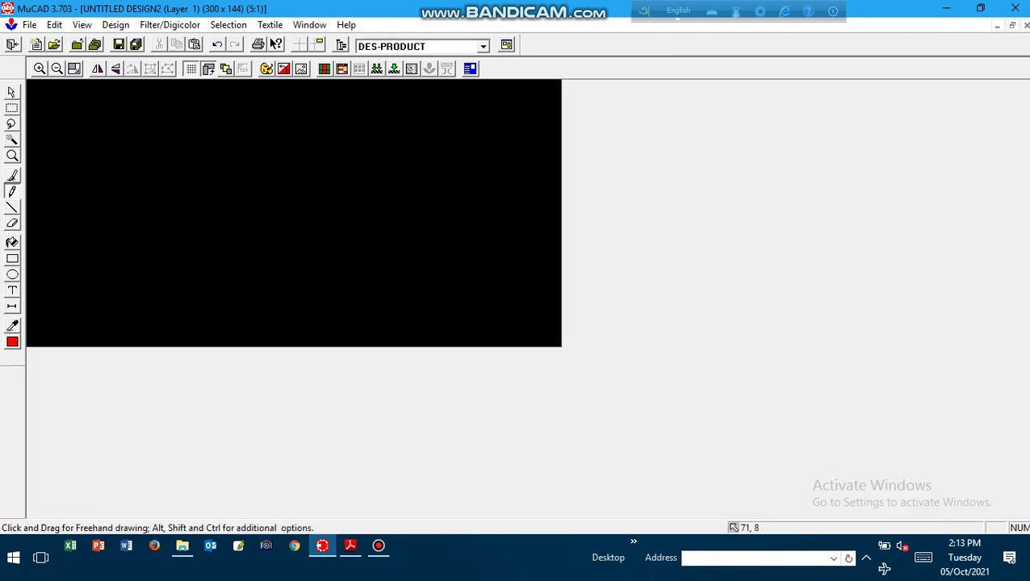
left_click(39, 68)
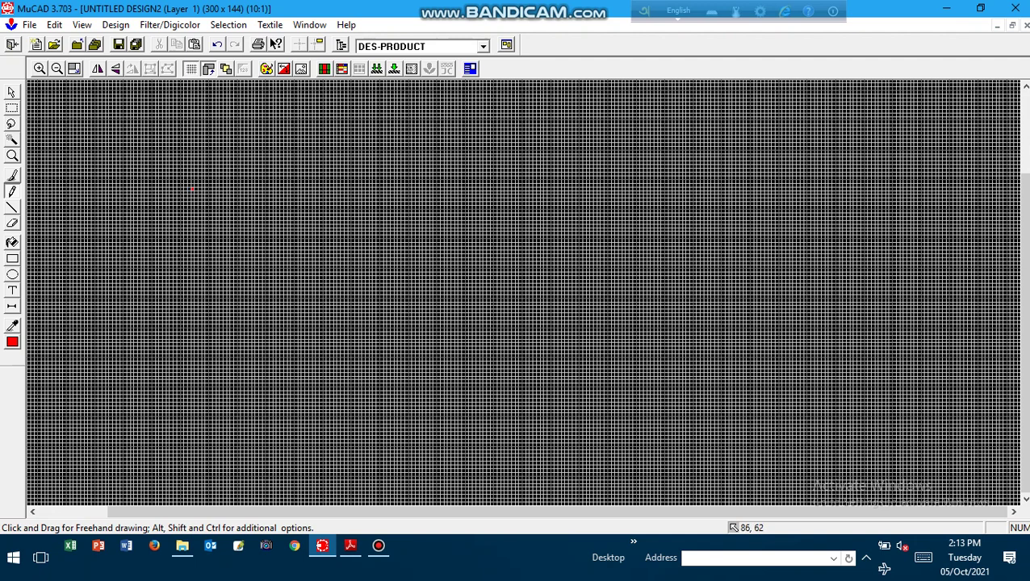
left_click(40, 68)
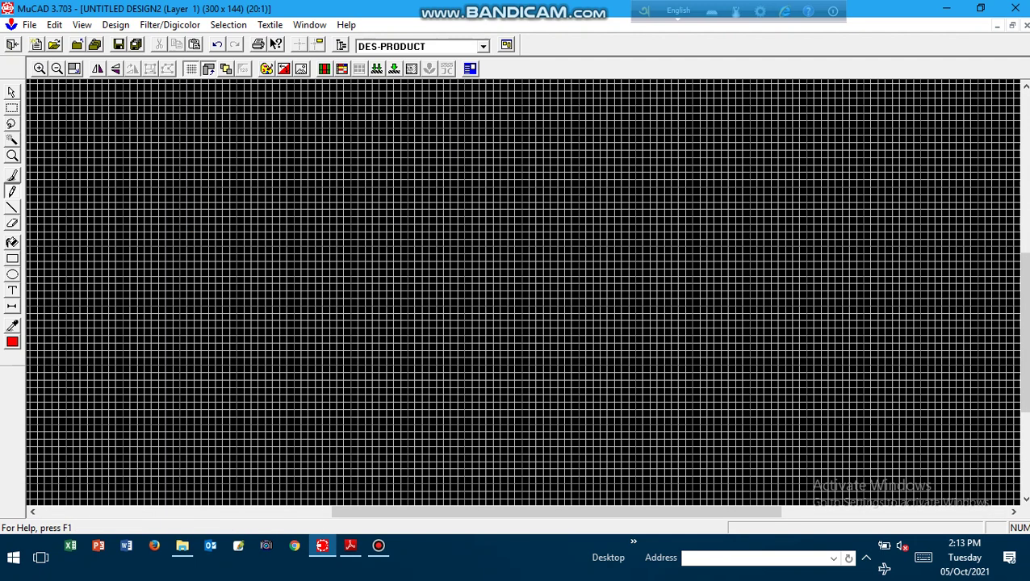
left_click_drag(558, 512, 395, 512)
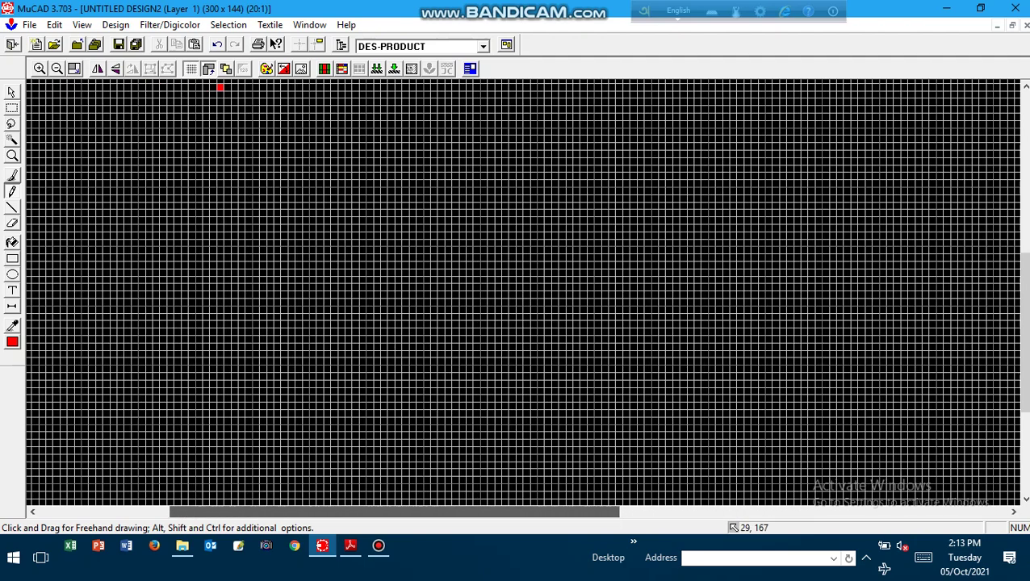
scroll(219, 161, "up", 3)
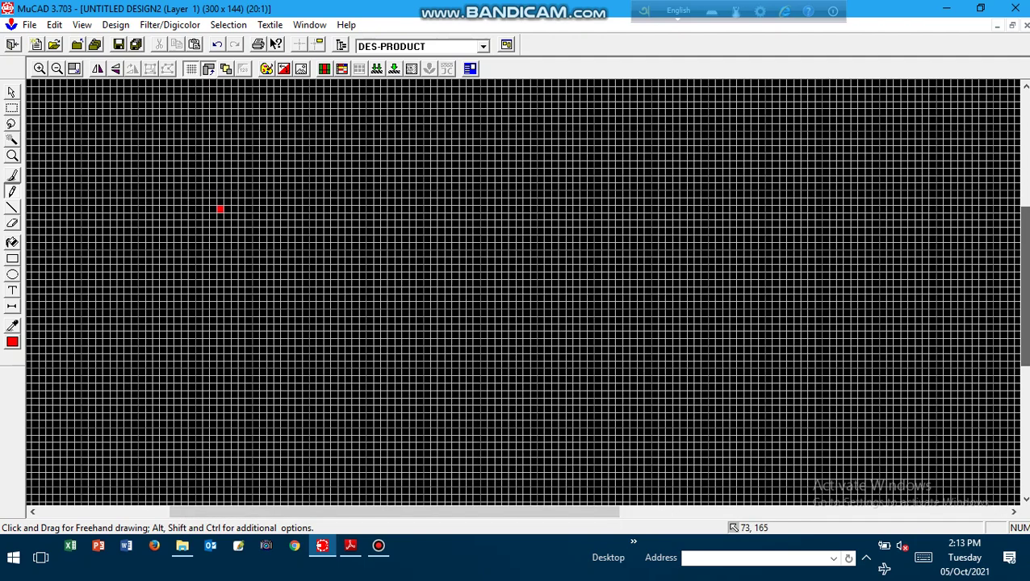
left_click(12, 259)
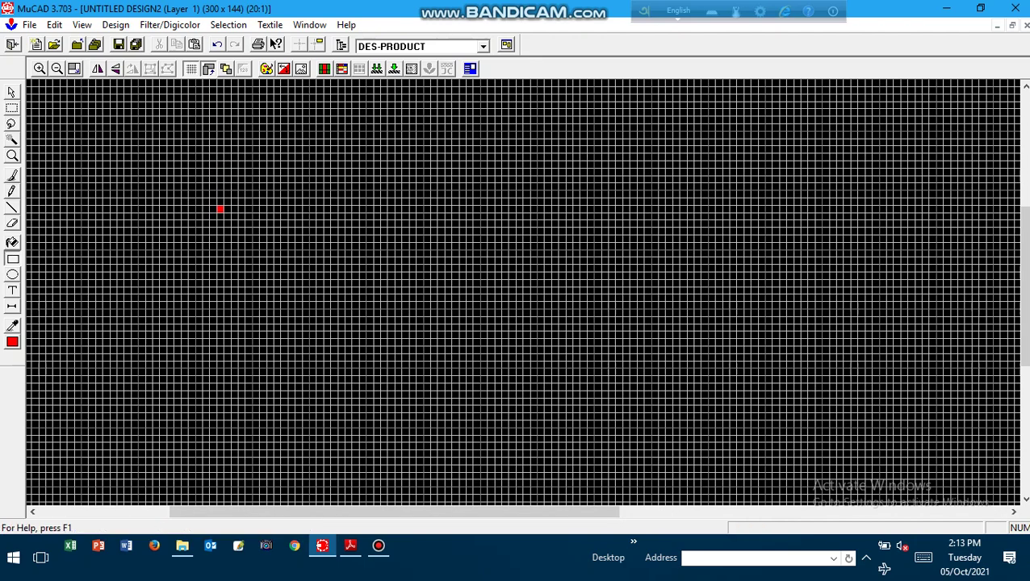
left_click_drag(219, 210, 273, 457)
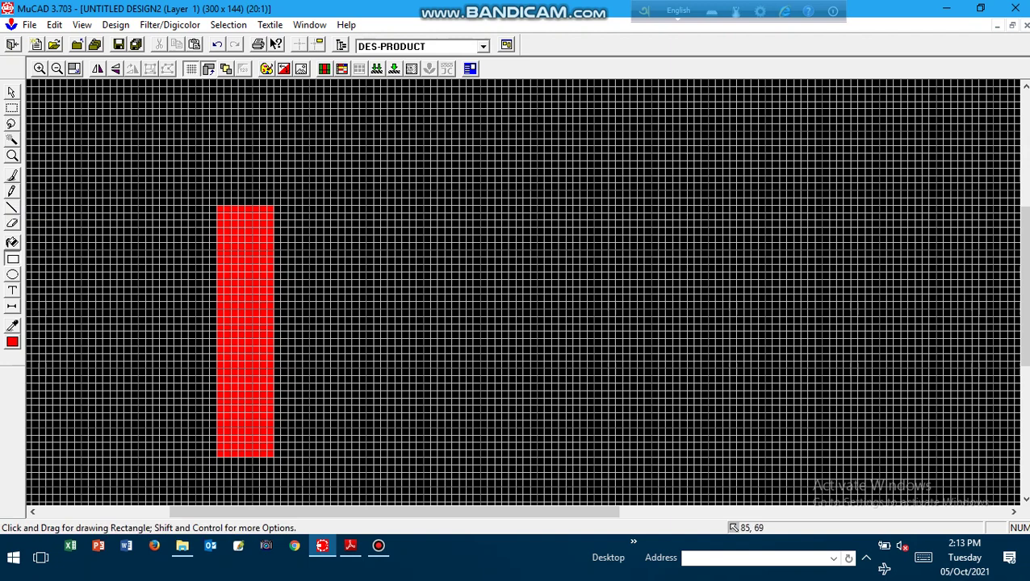
Step: Draw a red horizontal arm from the stem's upper end and trim its overhang with sampled black, leaving it 4 x 26 points
left_click_drag(222, 209, 423, 216)
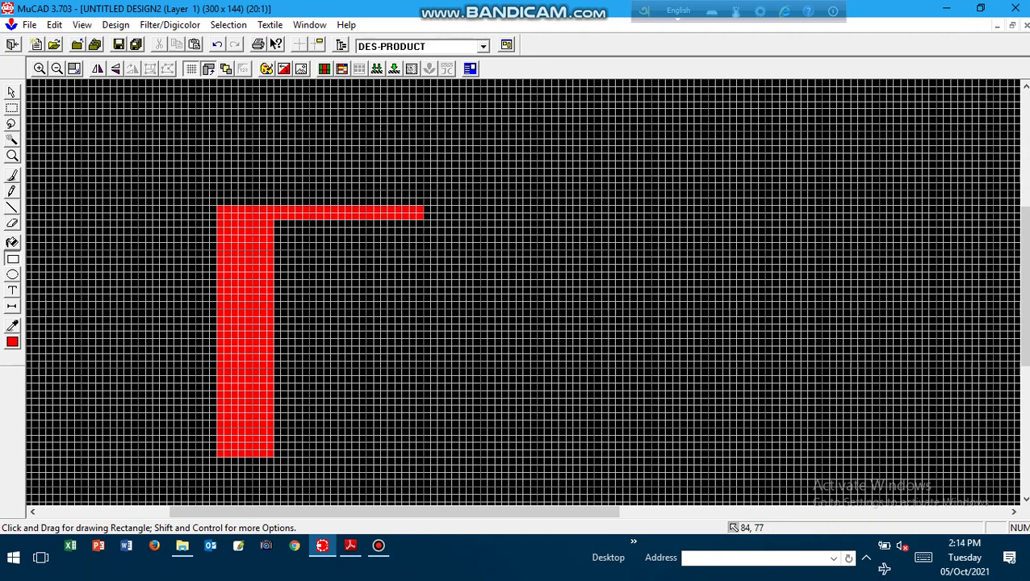
left_click_drag(248, 216, 400, 234)
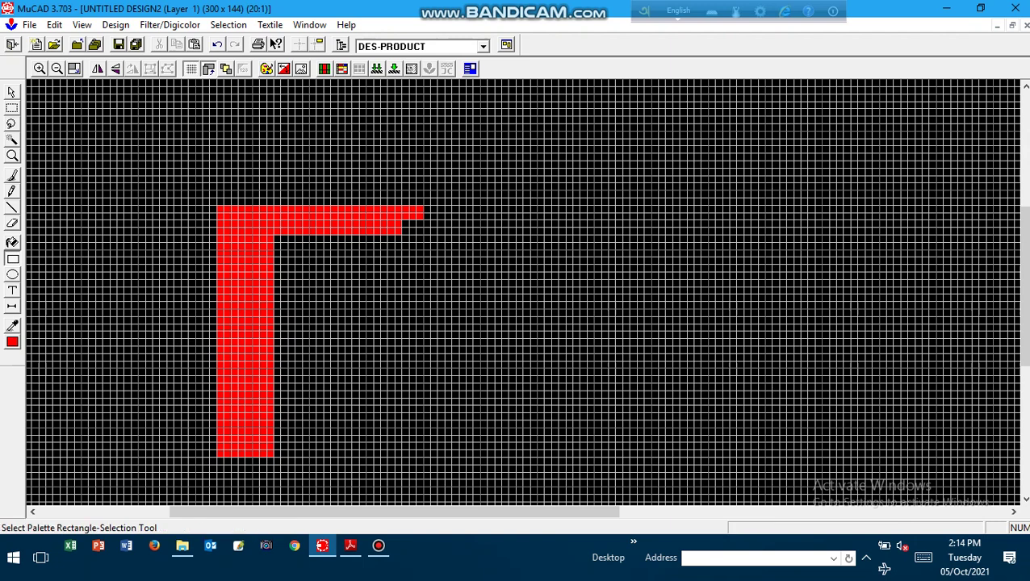
left_click(12, 191)
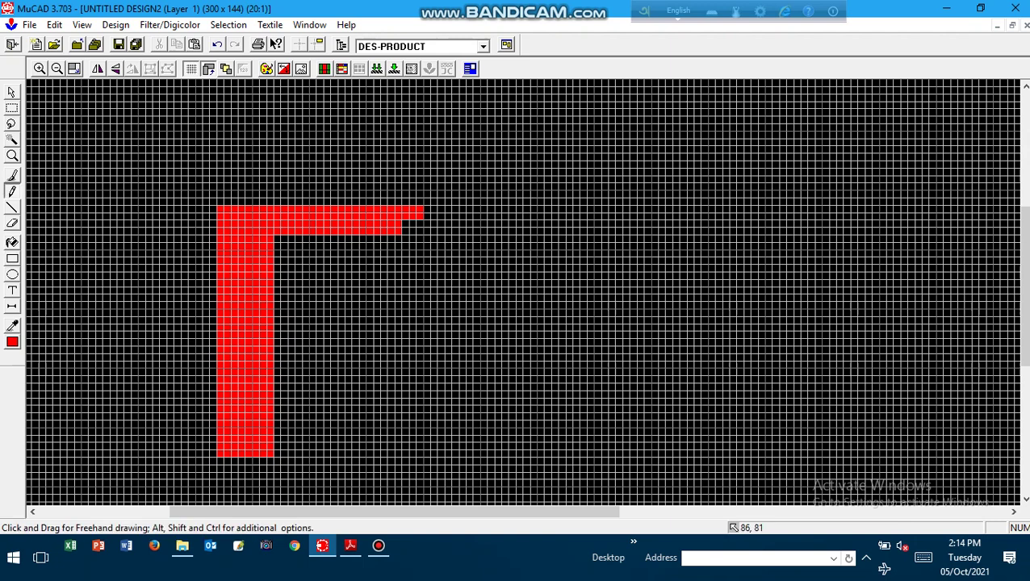
left_click(330, 99, "alt")
left_click(405, 213)
left_click(420, 212)
left_click(412, 212)
Step: Select the upper 4 x 26 arm, place a copy of it lower on the stem at rows 70 to 67, and deselect it
left_click(12, 108)
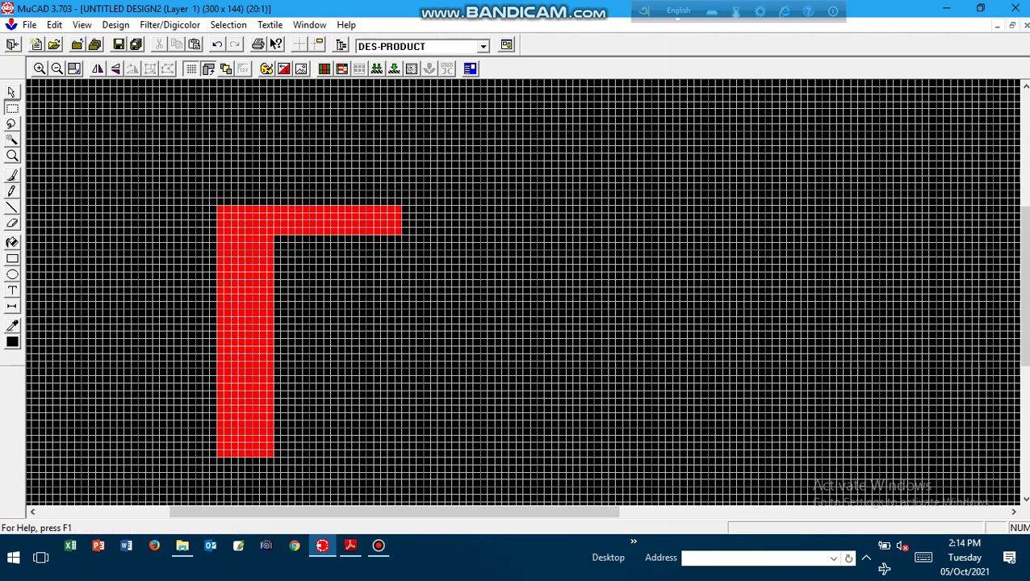
left_click_drag(221, 210, 397, 231)
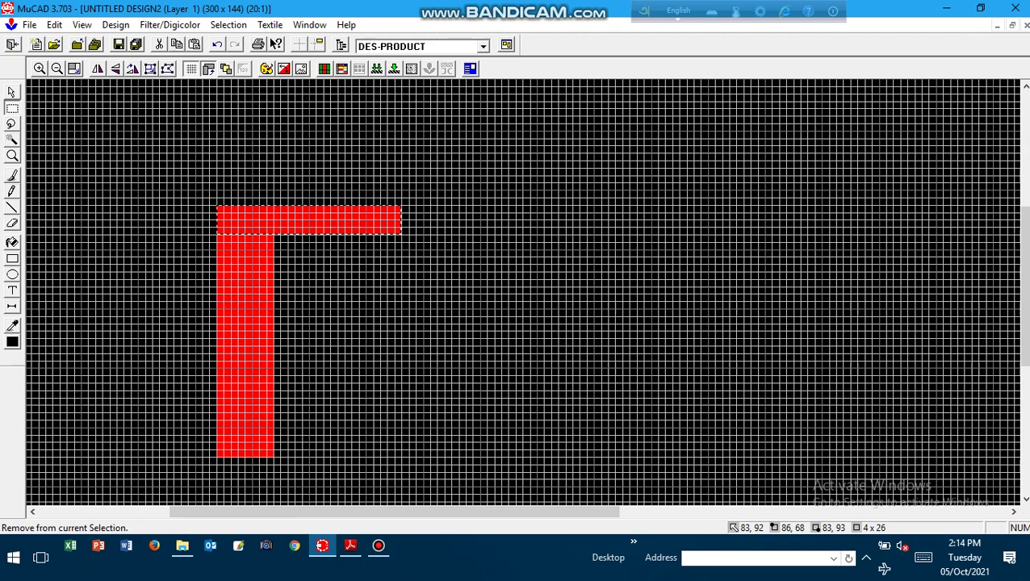
key("ctrl+Down")
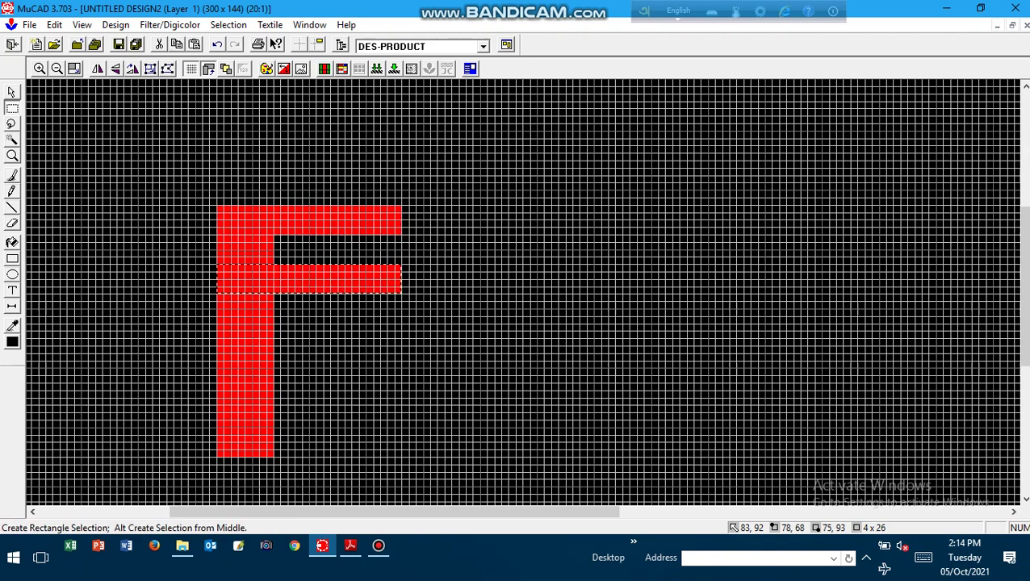
key("Down")
key("Down")
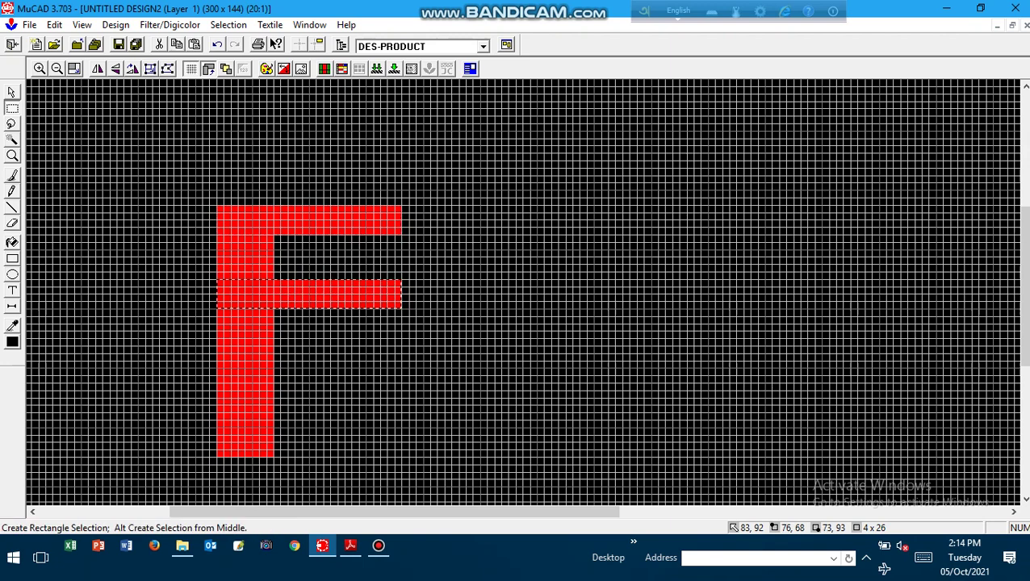
key("Down")
key("Down")
key("Down")
key("Down")
key("Down")
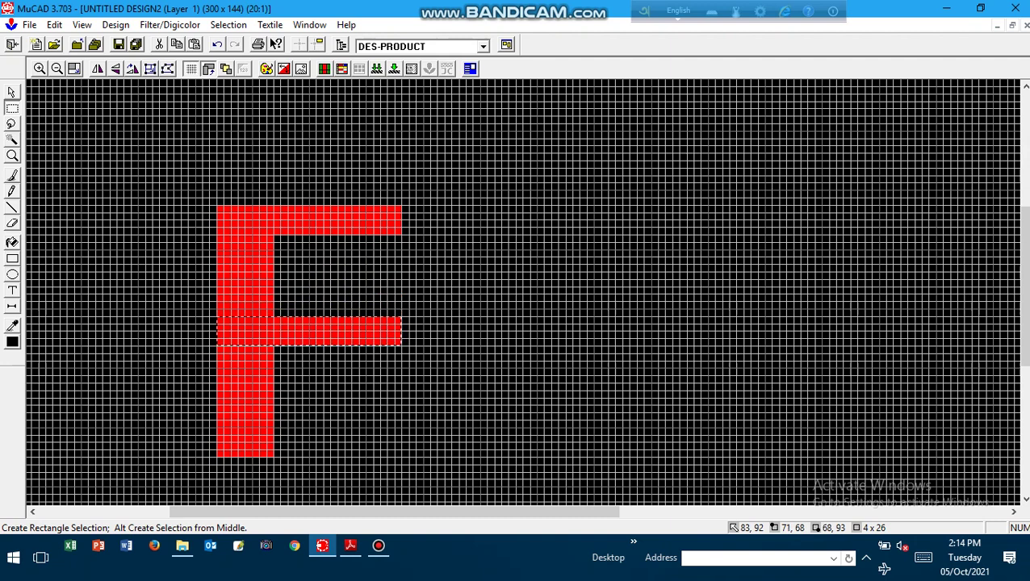
key("Down")
key("Down")
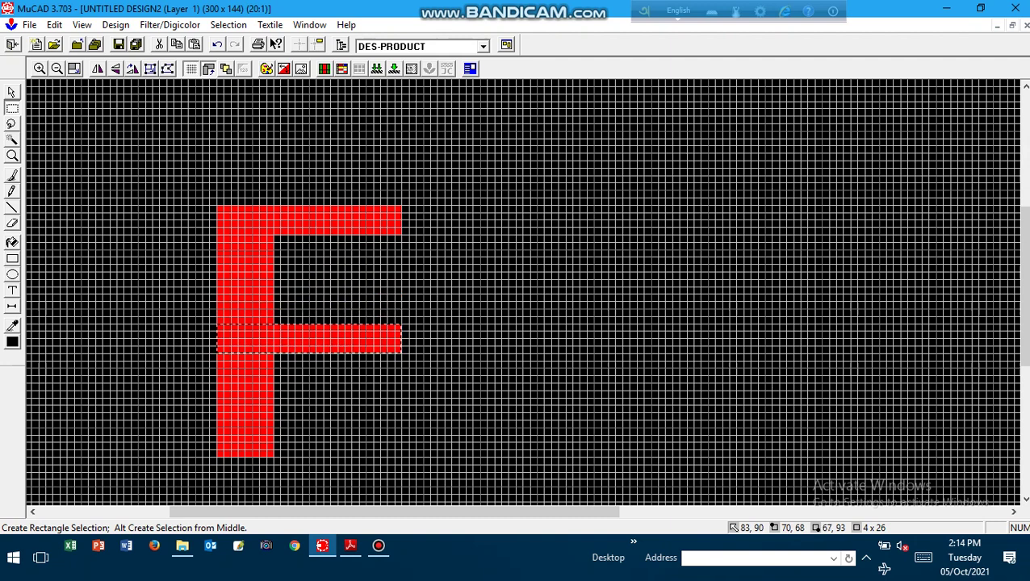
left_click(164, 320)
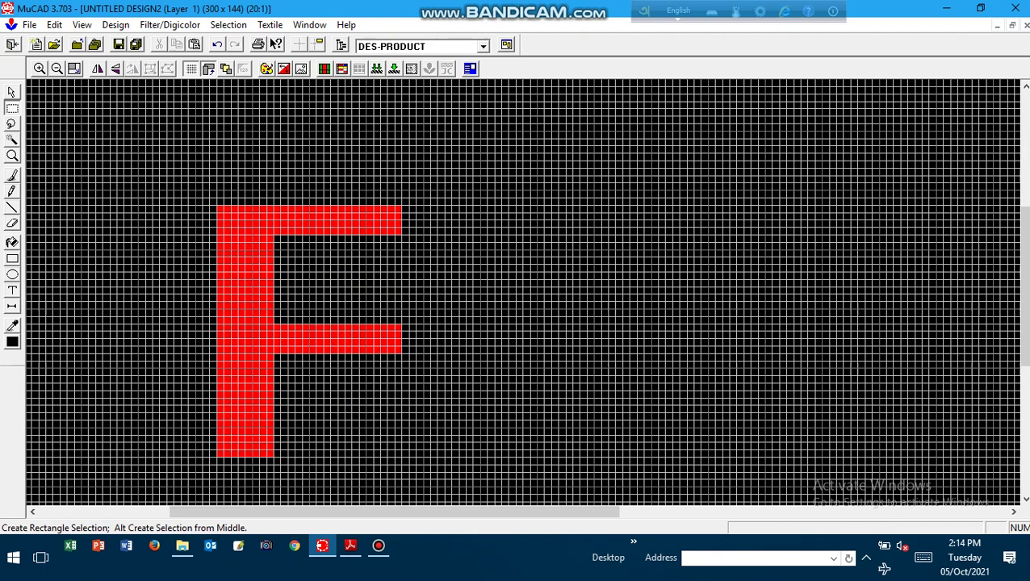
Step: Sample the letter's red and plot freehand pixels for the upper curve of the P's bowl beyond the upper arm
left_click(12, 191)
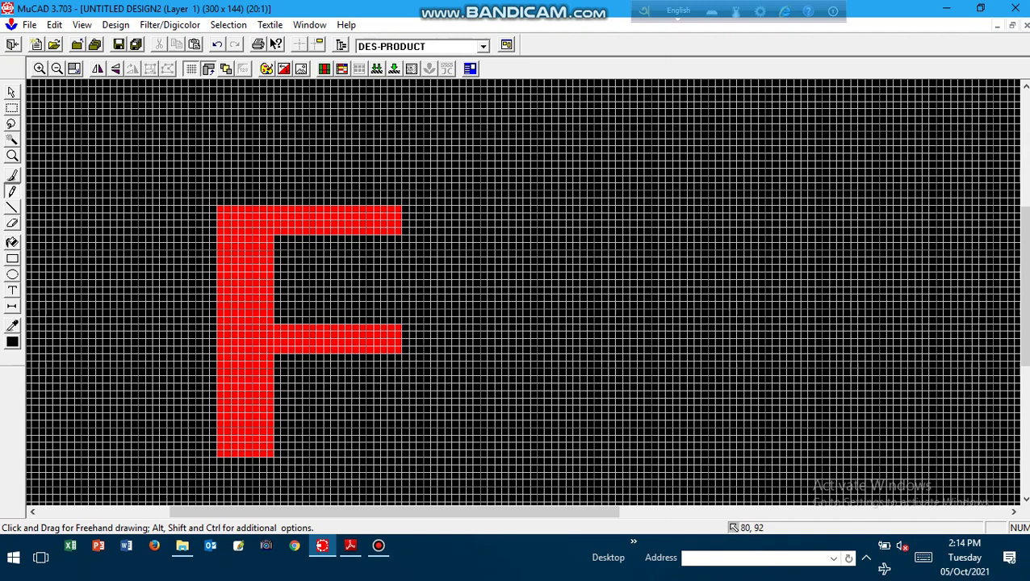
left_click(260, 428, "alt")
left_click(463, 312)
left_click(462, 298)
left_click(463, 282)
left_click(463, 276)
left_click(462, 261)
left_click(456, 253)
left_click(441, 254)
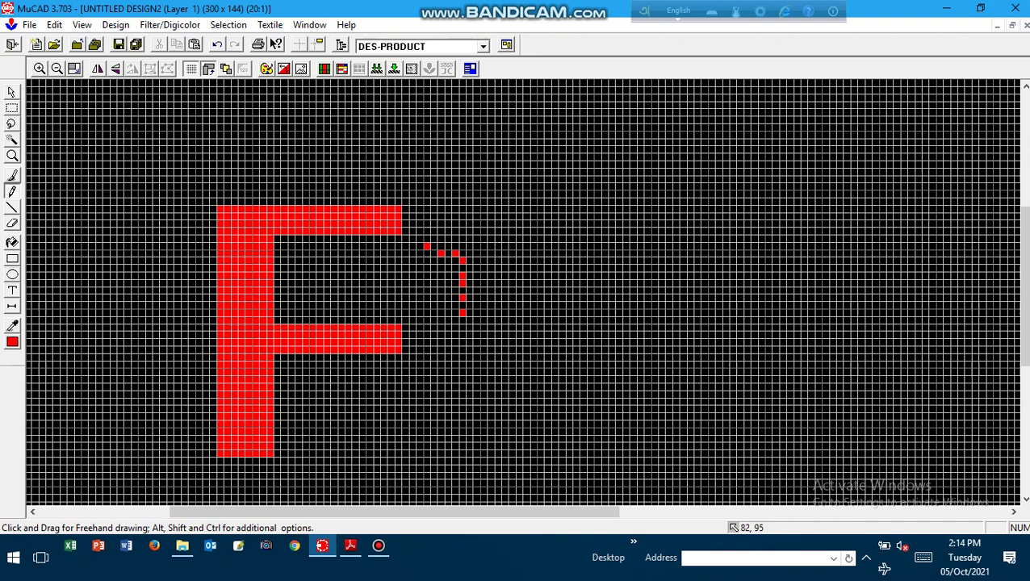
left_click(412, 239)
left_click_drag(405, 232, 455, 254)
left_click(405, 224)
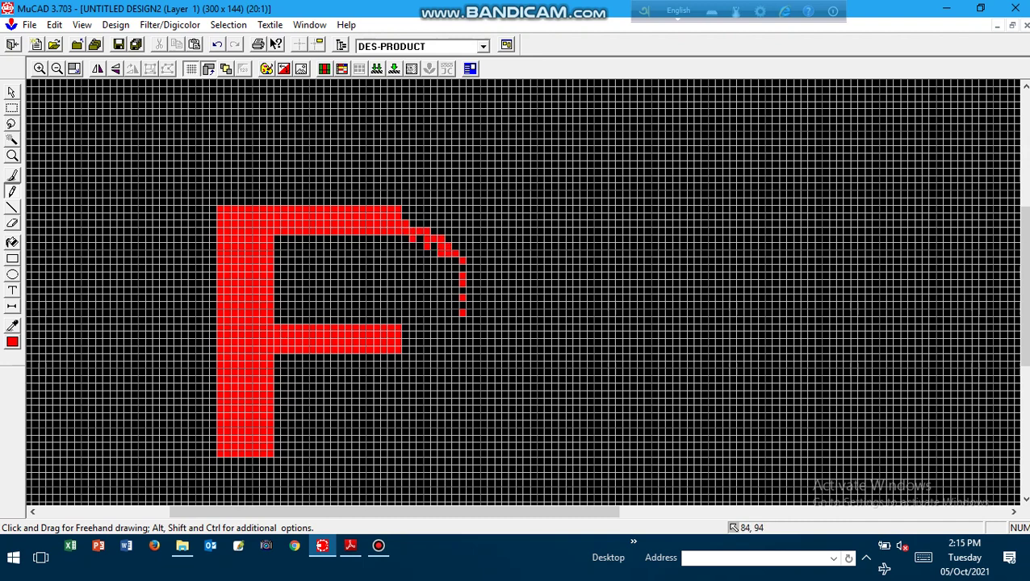
Step: Thicken the upper outer curve of the P's bowl with red pixels and close the gaps along its outer edge
left_click(413, 225)
left_click(405, 216)
left_click(420, 224)
left_click(427, 224)
left_click(441, 231)
left_click(448, 239)
left_click(455, 246)
left_click(455, 261)
left_click(462, 268)
left_click(463, 289)
left_click(456, 297)
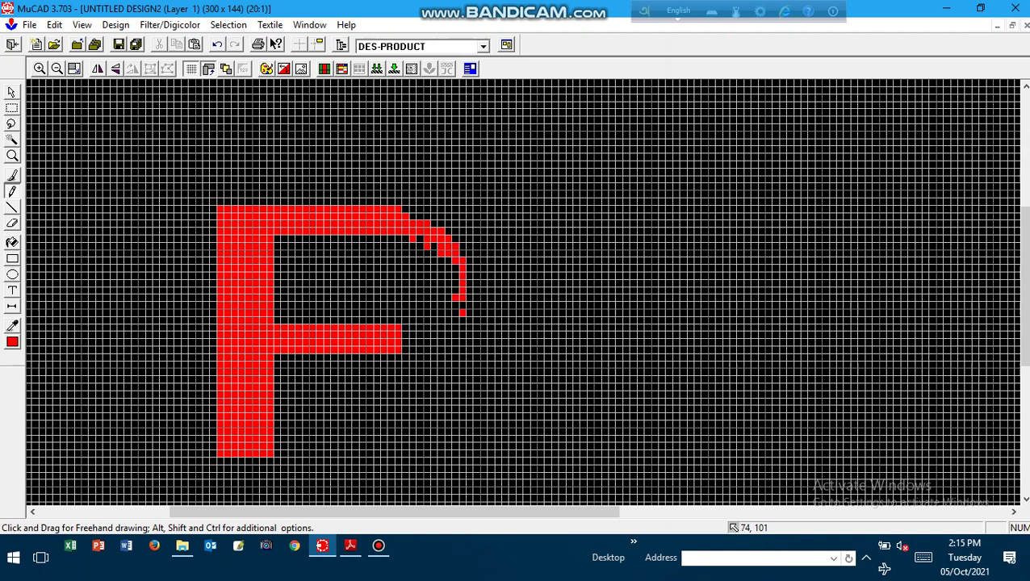
Step: Draw the lower curve of the P's bowl in red so that it joins the lower arm
left_click(456, 305)
mouse_move(405, 349)
left_mouse_down()
mouse_move(462, 320)
mouse_move(449, 313)
left_mouse_up()
left_click(412, 342)
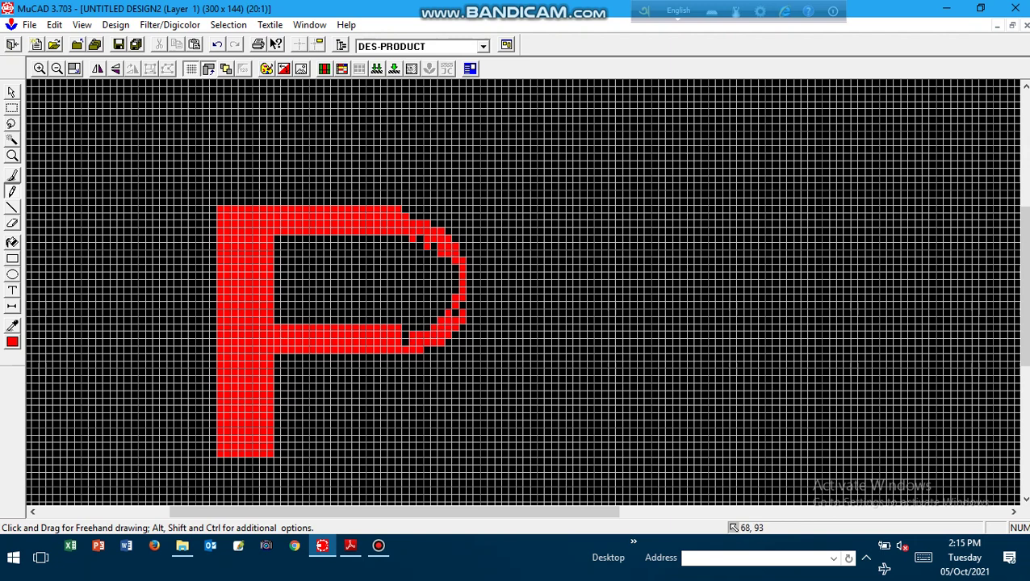
left_click(405, 341)
left_click(405, 334)
Step: Fill the remaining gaps in the P's bowl with red pixels and smooth its inner and upper outer edges
mouse_move(462, 283)
left_mouse_down()
mouse_move(448, 291)
mouse_move(462, 276)
left_mouse_up()
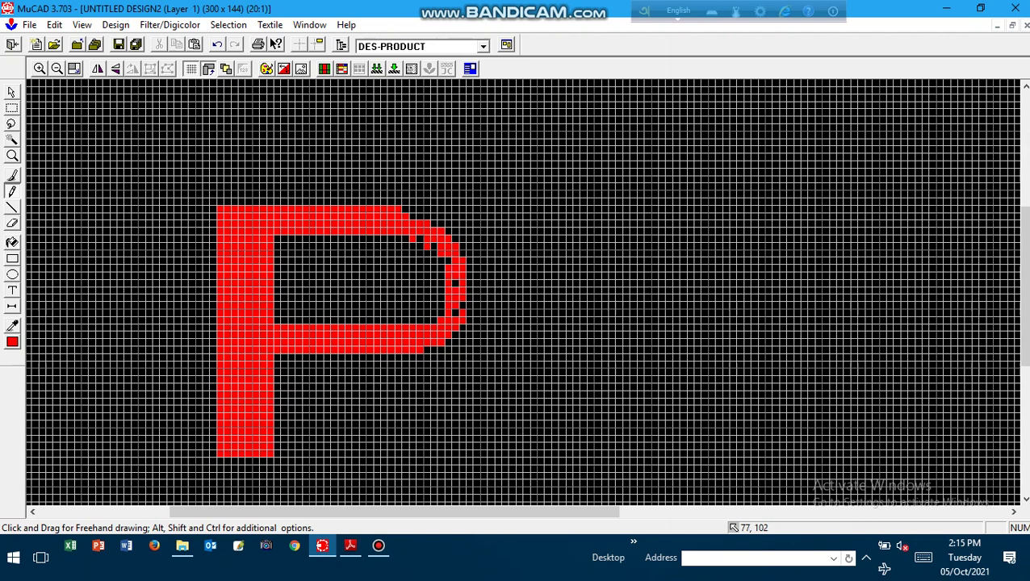
left_click(462, 306)
left_click(420, 239)
left_click(441, 313)
left_click(441, 305)
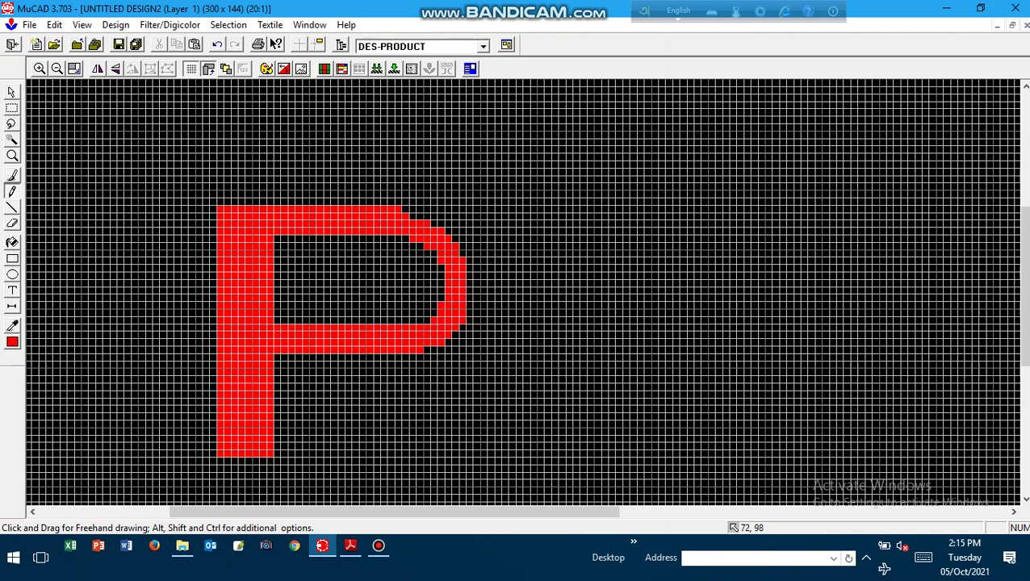
left_click(433, 313)
left_click(404, 209)
left_click(412, 216)
Step: Select the upper half of the P and make a vertically flipped copy of it
left_click(12, 109)
left_click_drag(199, 184, 505, 273)
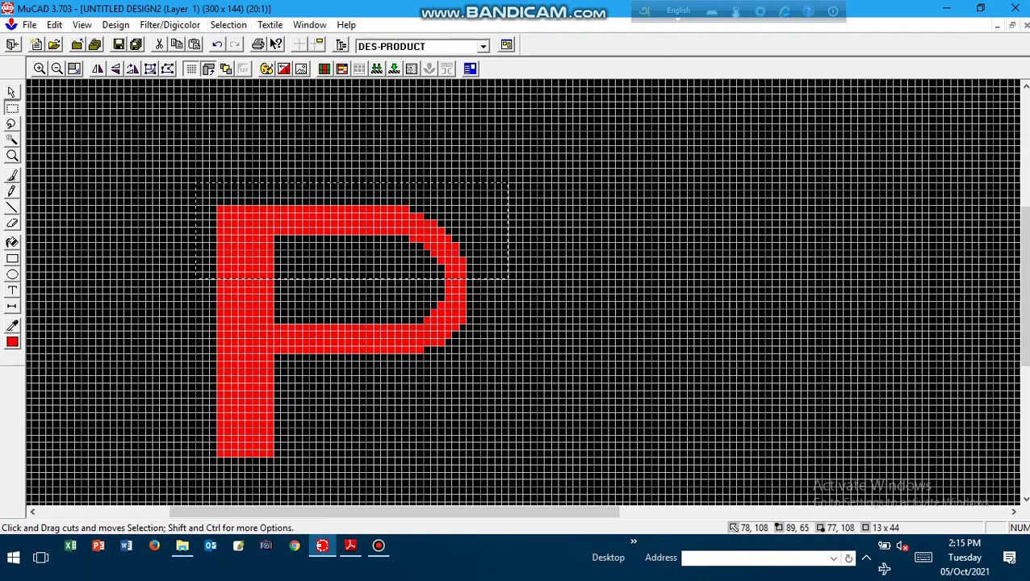
key("ctrl")
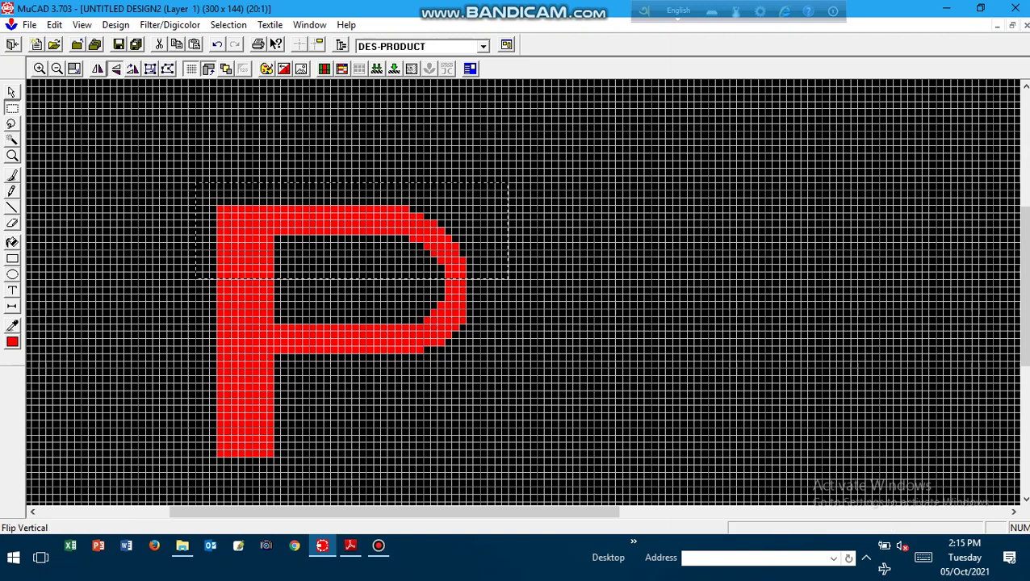
left_click(115, 68, "ctrl")
Step: Move the flipped copy down over the P's lower half so its bowl lines up with the upper curve, and place it
key("Down")
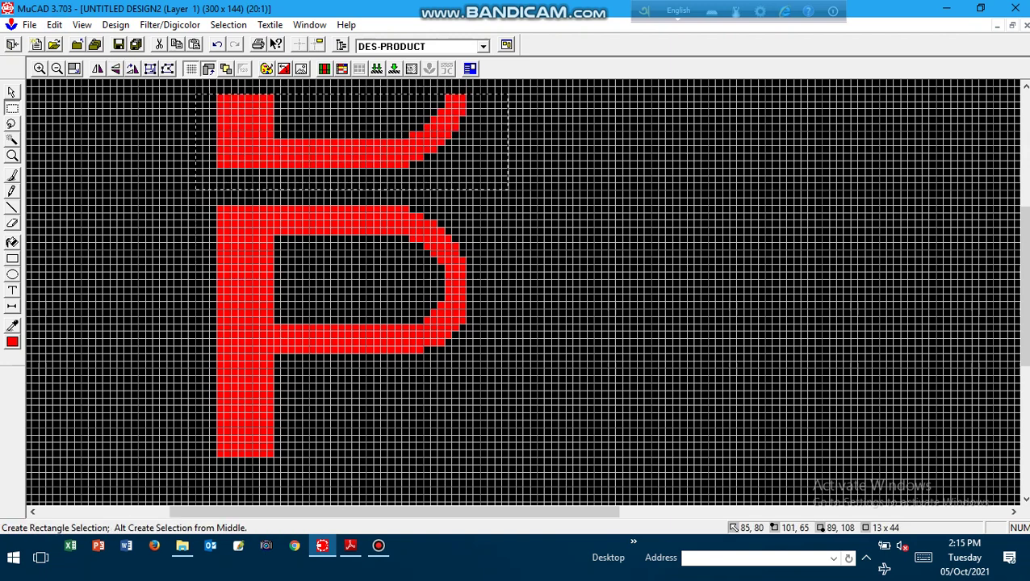
key("Down")
key("Down")
key("Down")
key("Down")
key("Down")
key("Down")
key("Down")
key("Down")
key("Down")
key("Down")
key("Down")
key("Down")
key("Down")
key("Down")
key("Down")
key("Down")
key("Down")
key("Down")
key("Down")
key("Down")
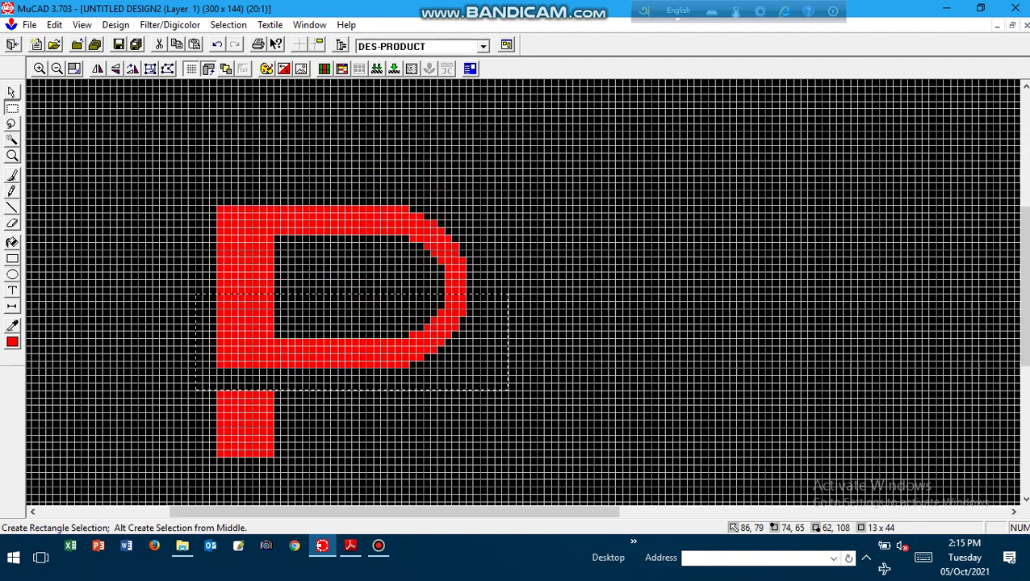
key("Up")
key("Up")
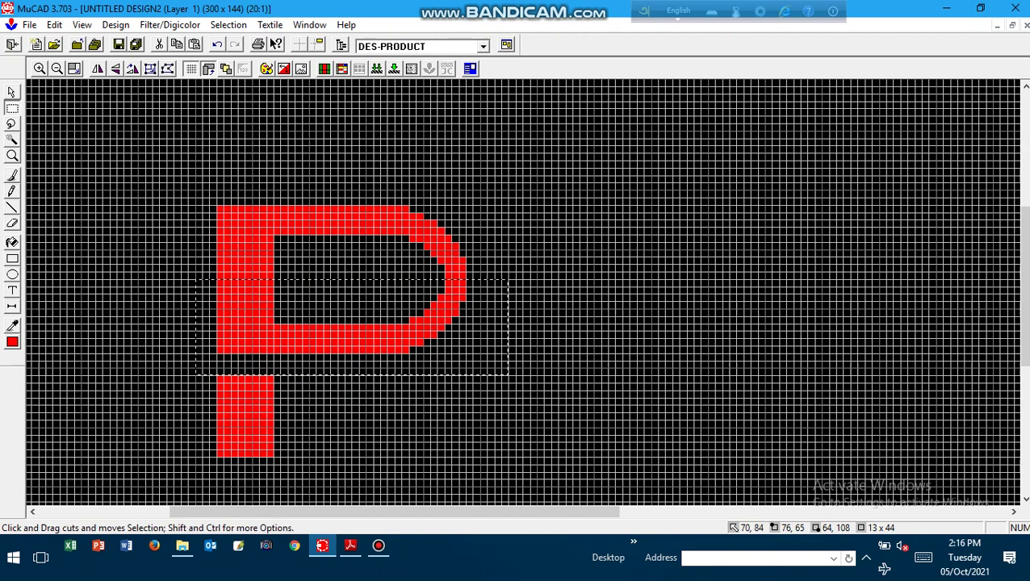
left_click(334, 313)
Step: Fill the gap in the P's stem with a solid red rectangle reaching from the lower arm to the stem's foot
left_click(12, 259)
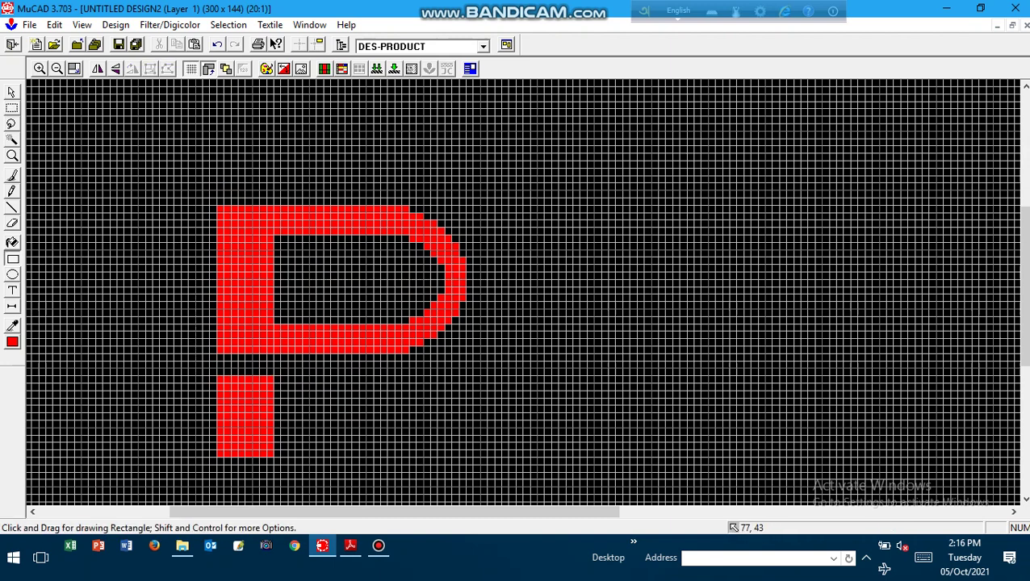
left_click_drag(219, 328, 270, 454)
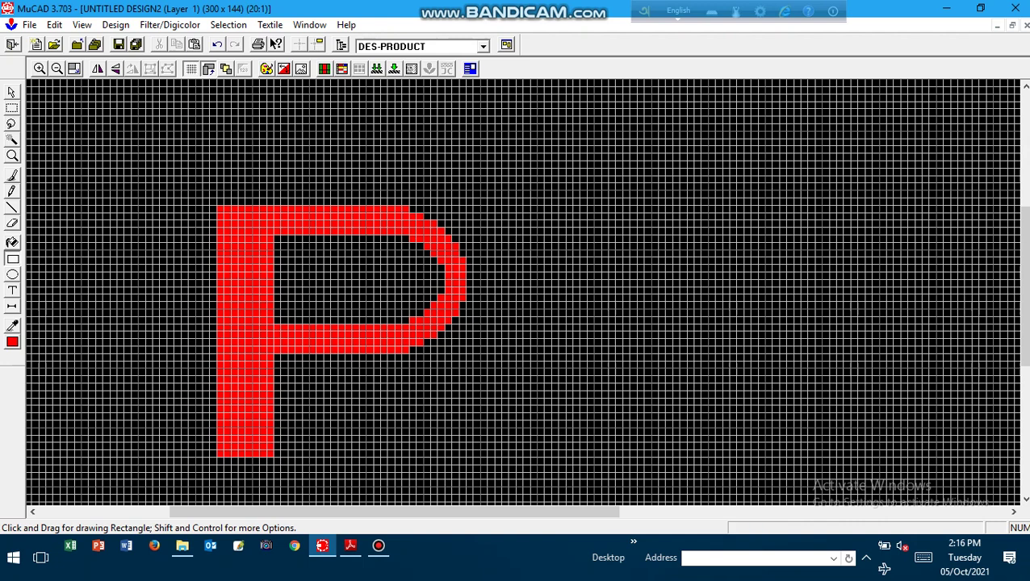
Step: Save the design over the existing UNTITLED DESIGN2 file and accept saving the translated design
left_click(119, 44)
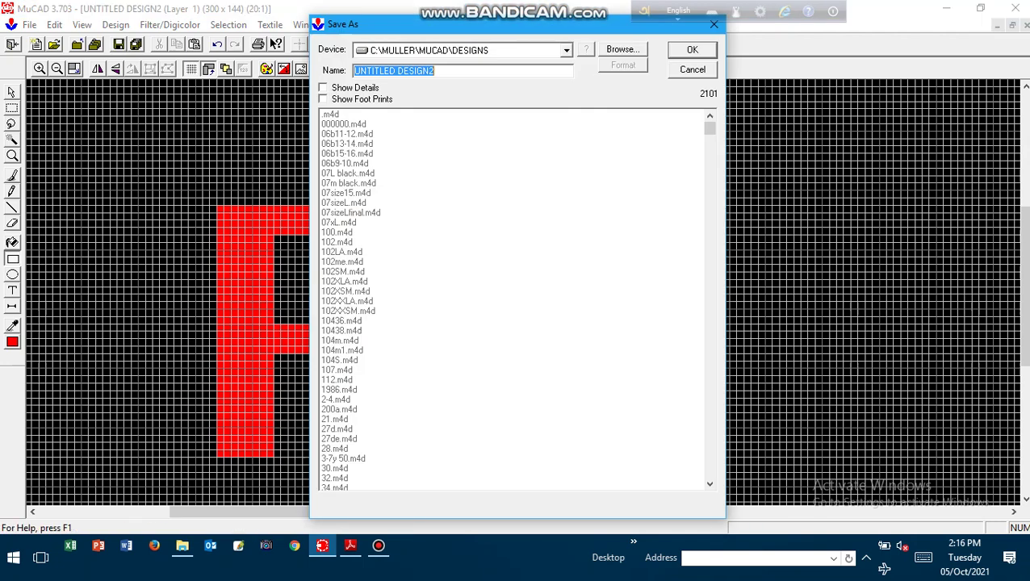
key("Return")
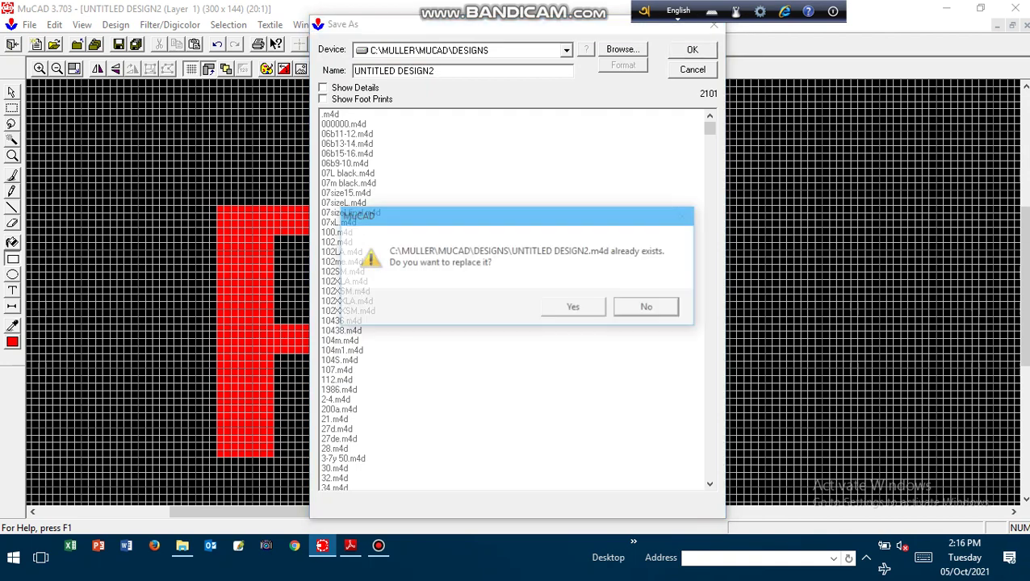
key("Left")
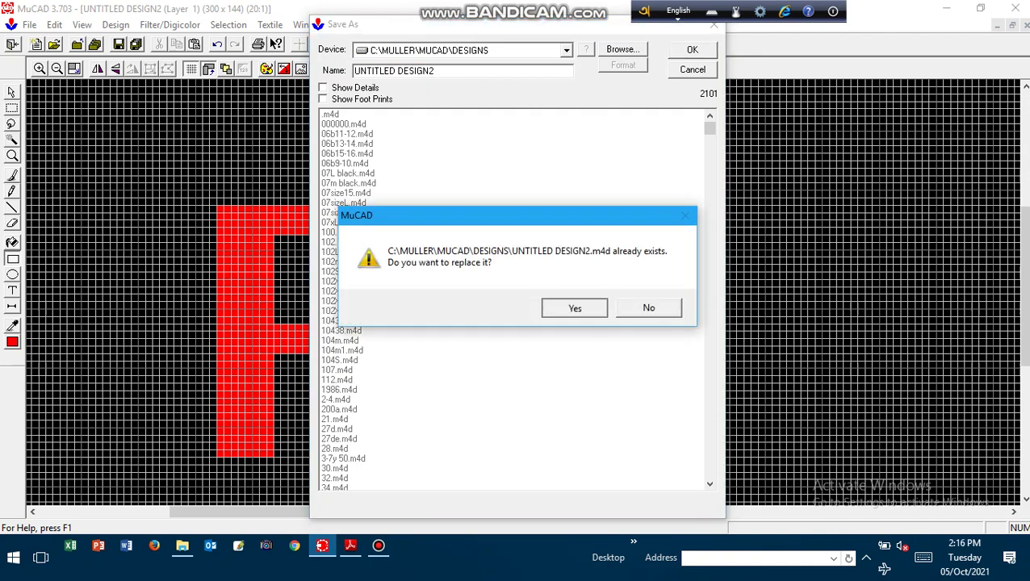
key("Return")
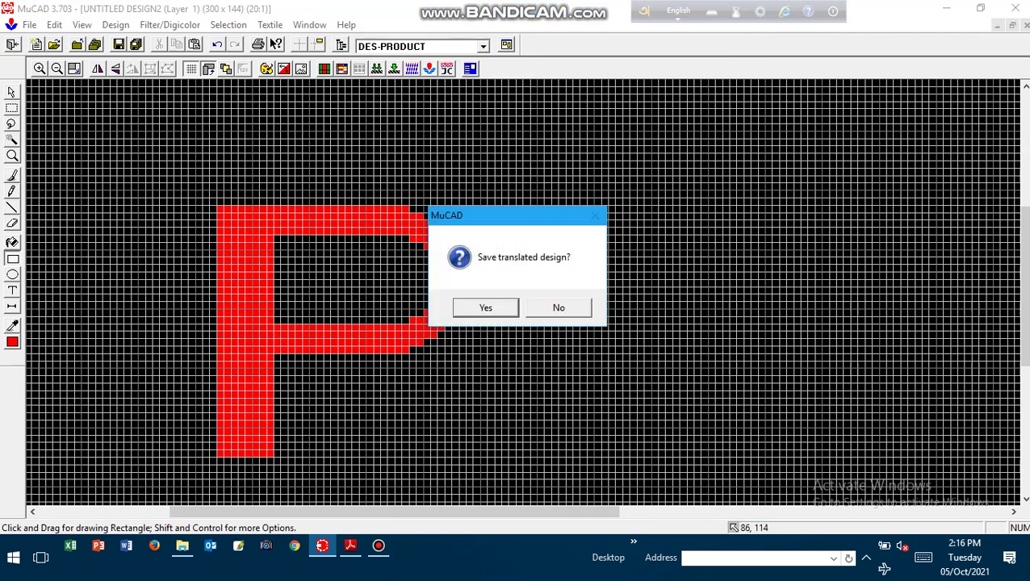
key("Return")
Step: In weave plan BVT8, assign black color 1A the weave T8 on weft selector 1 and T8N on weft selector 3
left_click(341, 45)
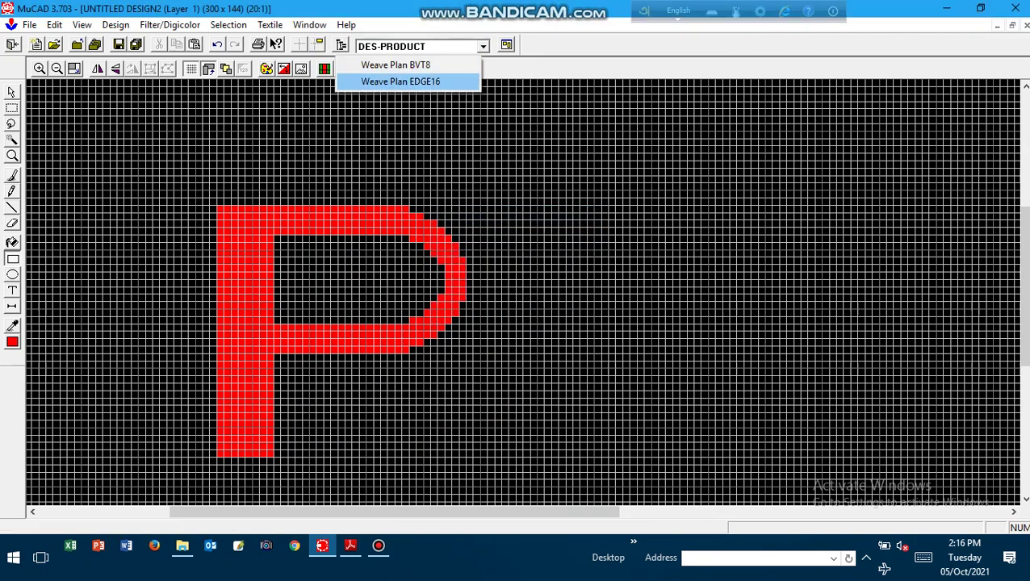
left_click(394, 65)
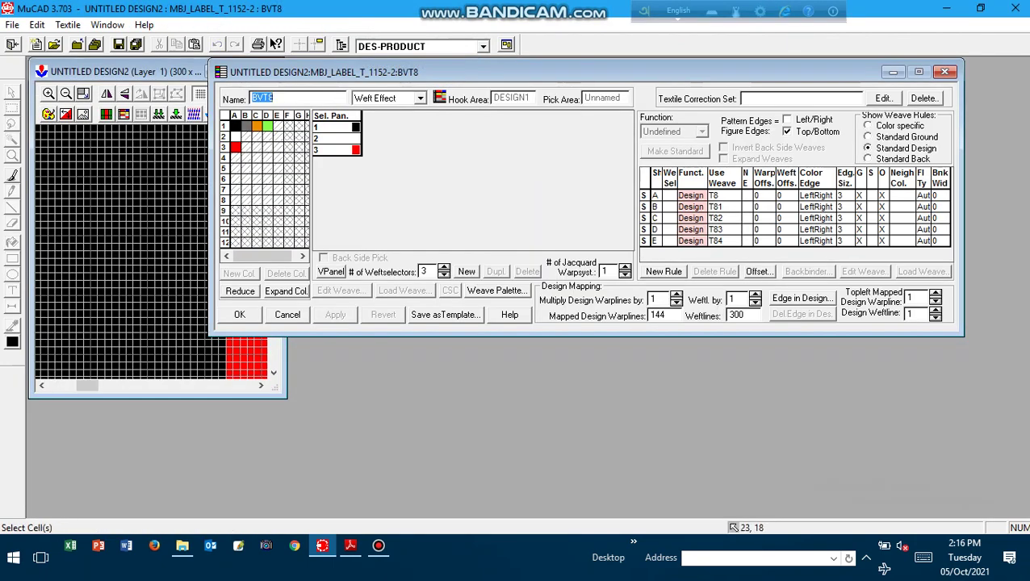
left_click(235, 126)
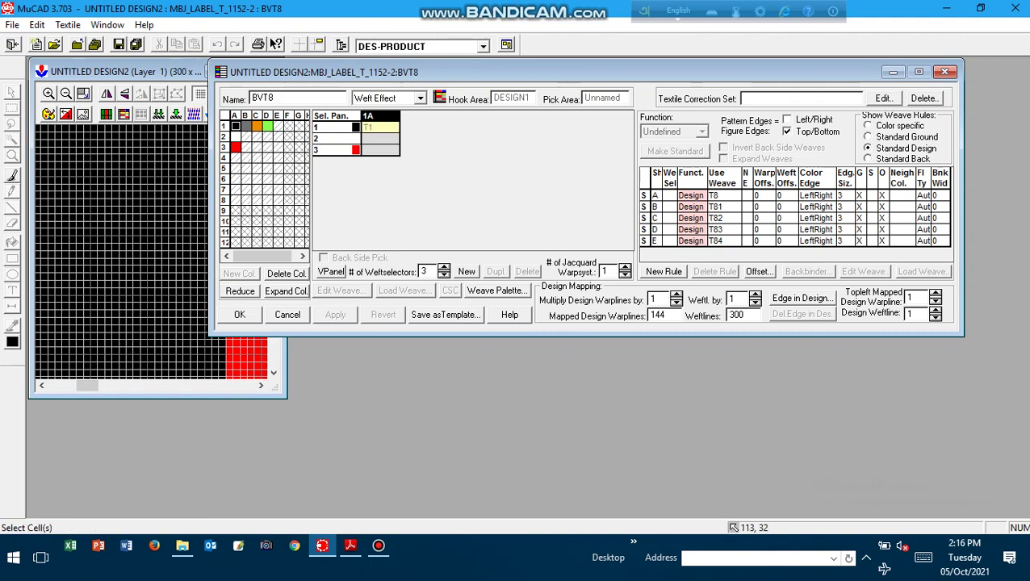
left_click(383, 128)
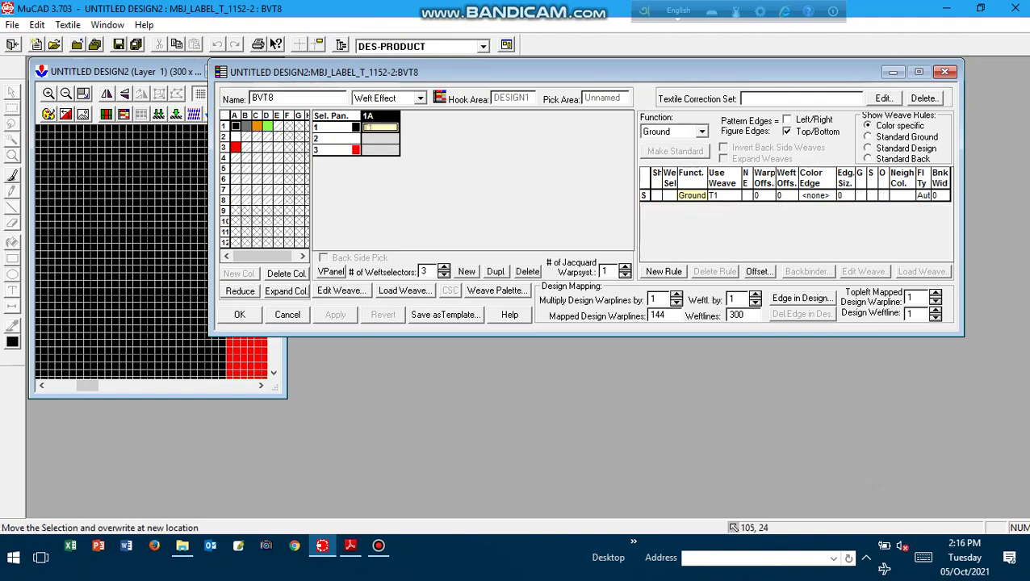
type("T8")
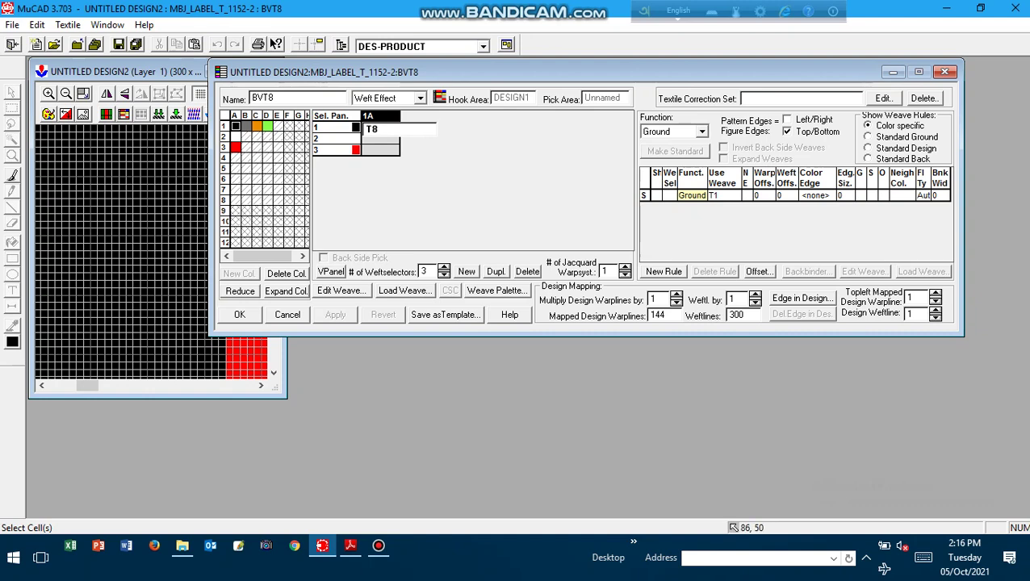
left_click(382, 150)
key("Return")
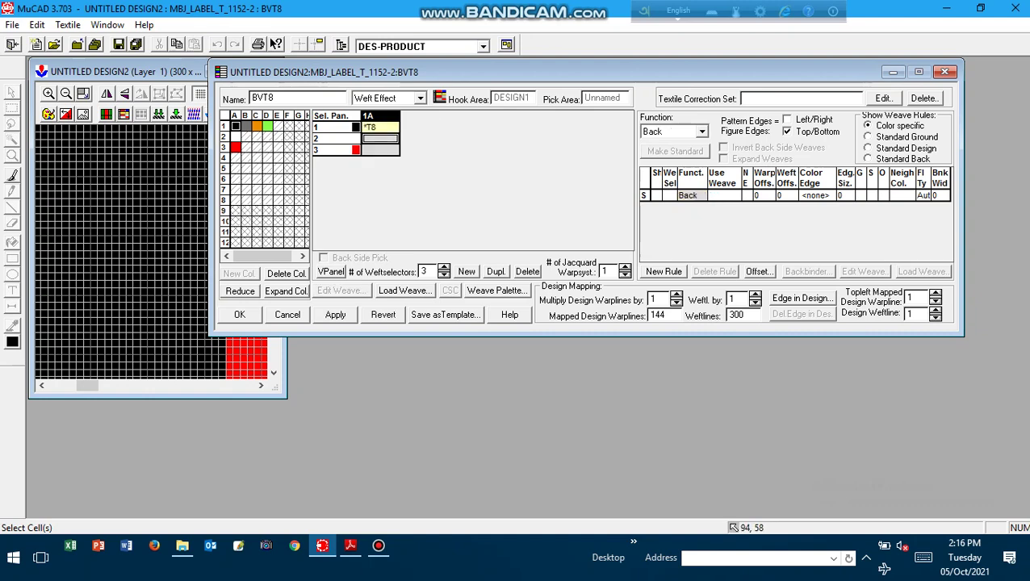
left_click(380, 150)
type("T")
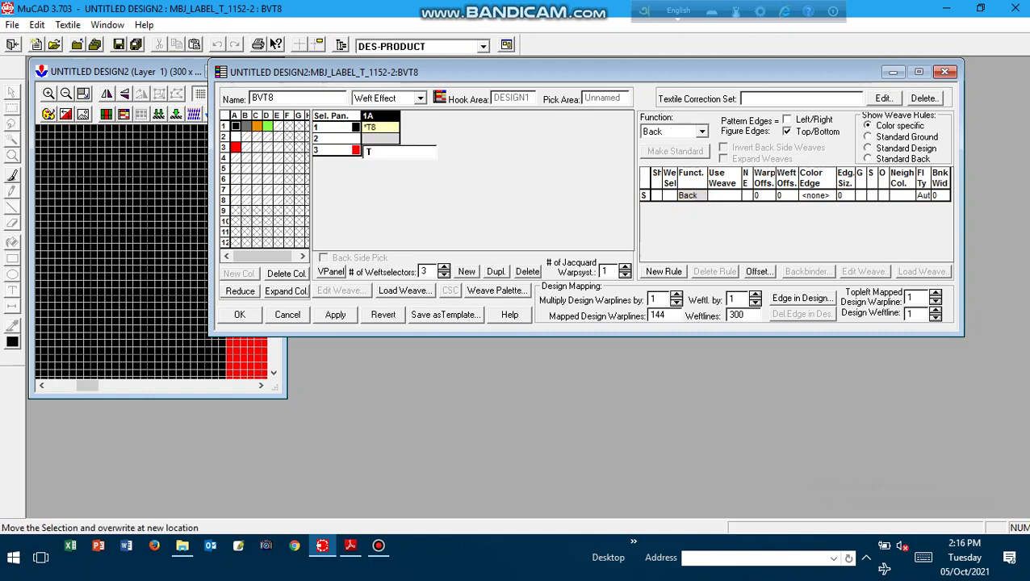
type("8N")
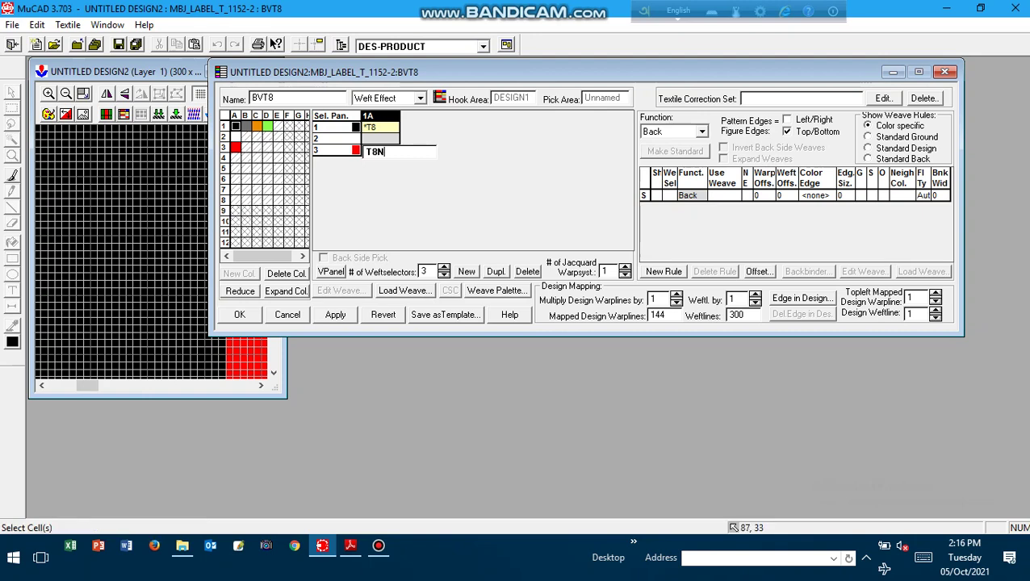
left_click(381, 127)
Step: For red color 3A, set the ground weave on weft selector 1 to T8N
left_click(235, 147)
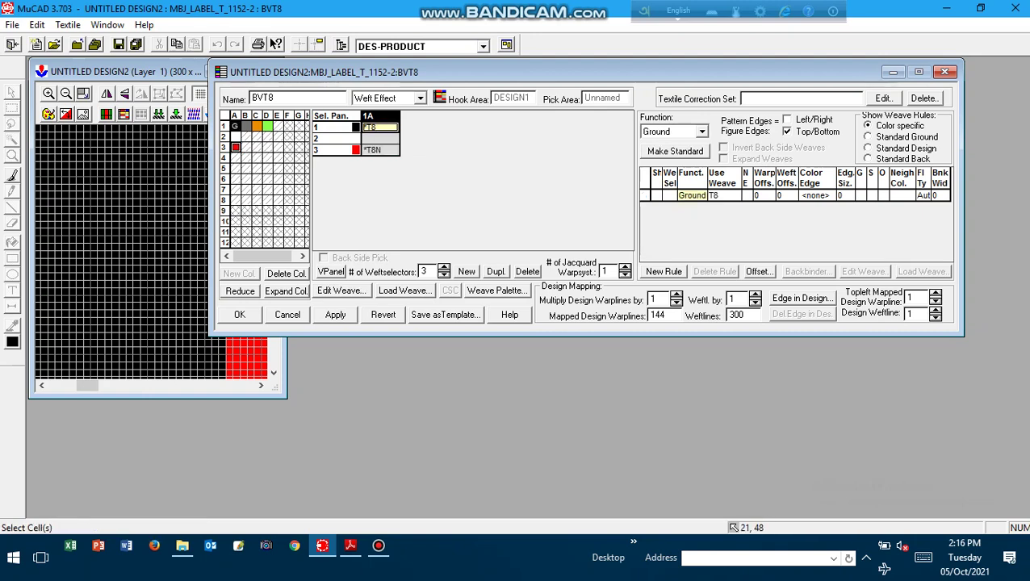
double_click(381, 127)
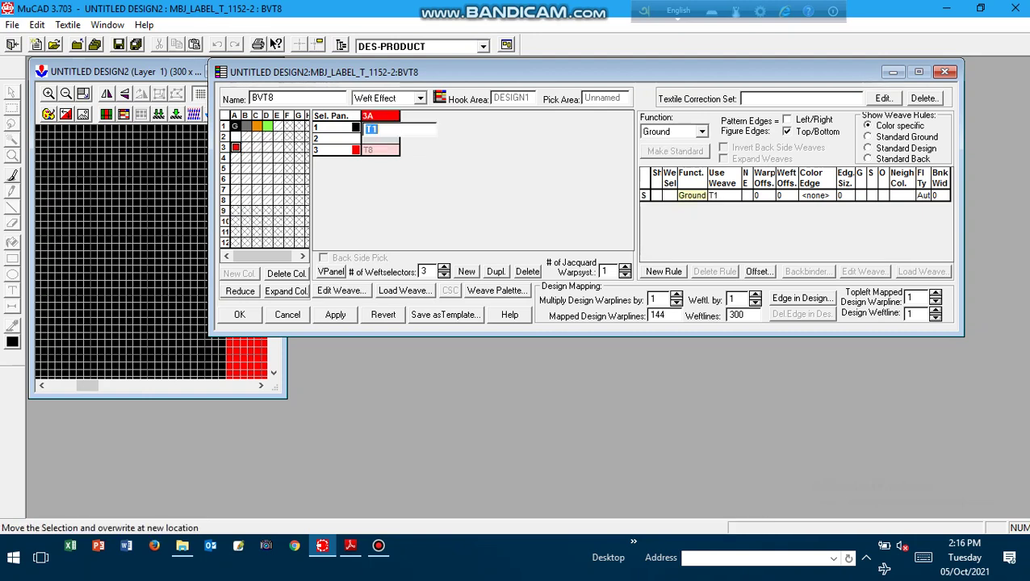
left_click(381, 129)
key("BackSpace")
type("8N")
left_click(377, 139)
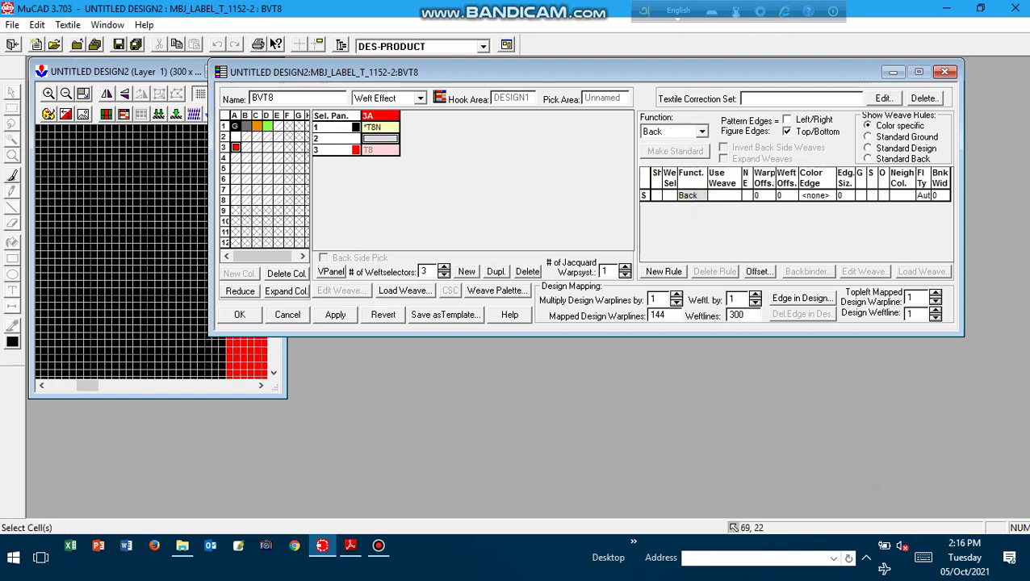
Step: For black color 1A, change weft selector 3's function to Design with weave T8N, and apply the weave plan
left_click(235, 126)
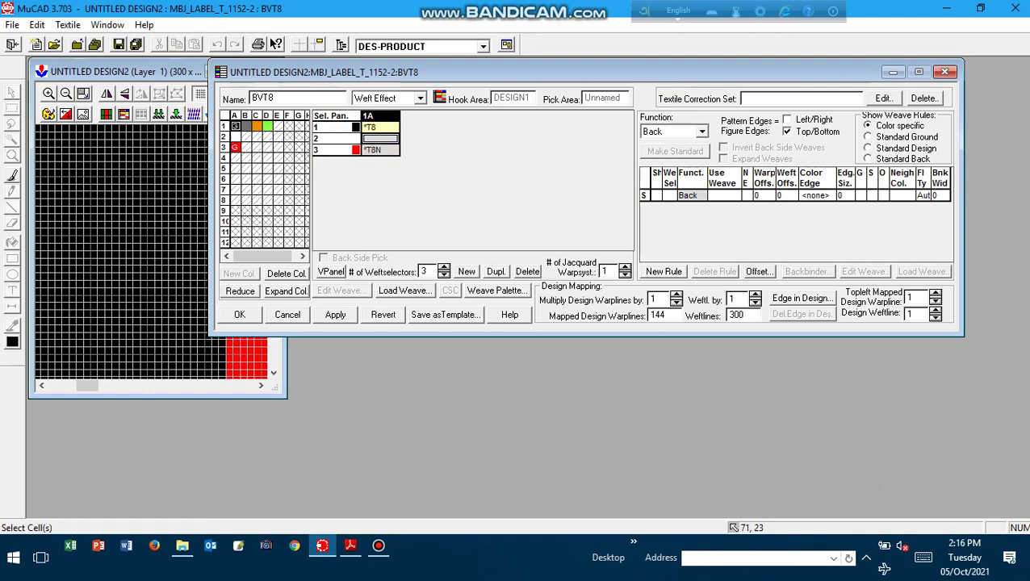
left_click(380, 150)
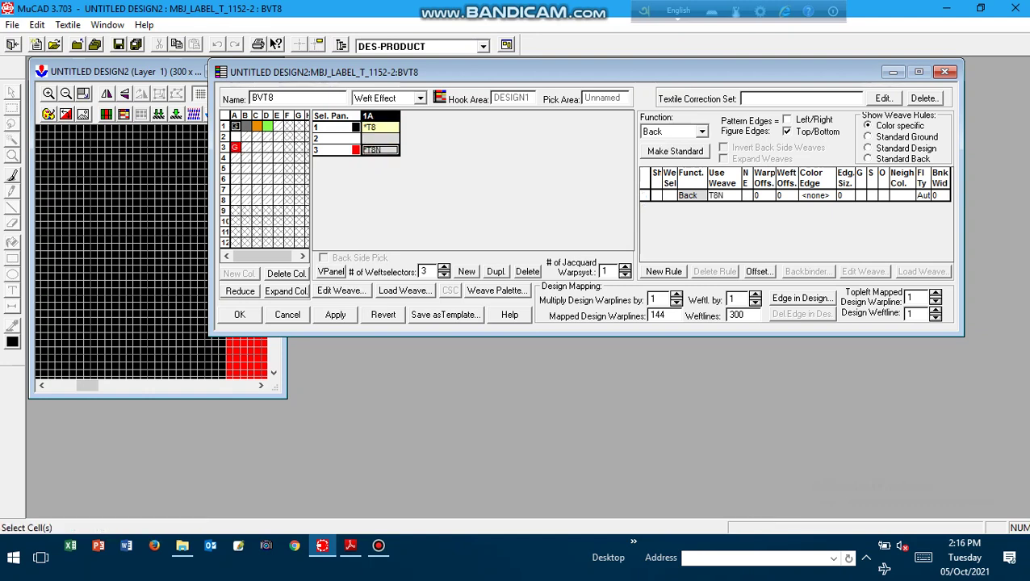
left_click(703, 132)
left_click(670, 164)
double_click(381, 150)
left_click(383, 152)
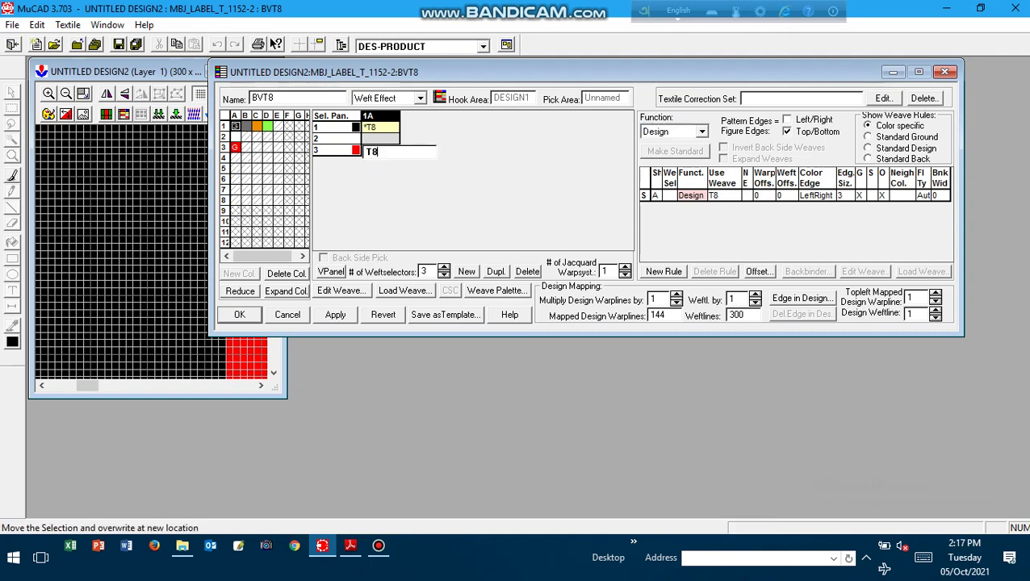
type("N")
left_click(377, 128)
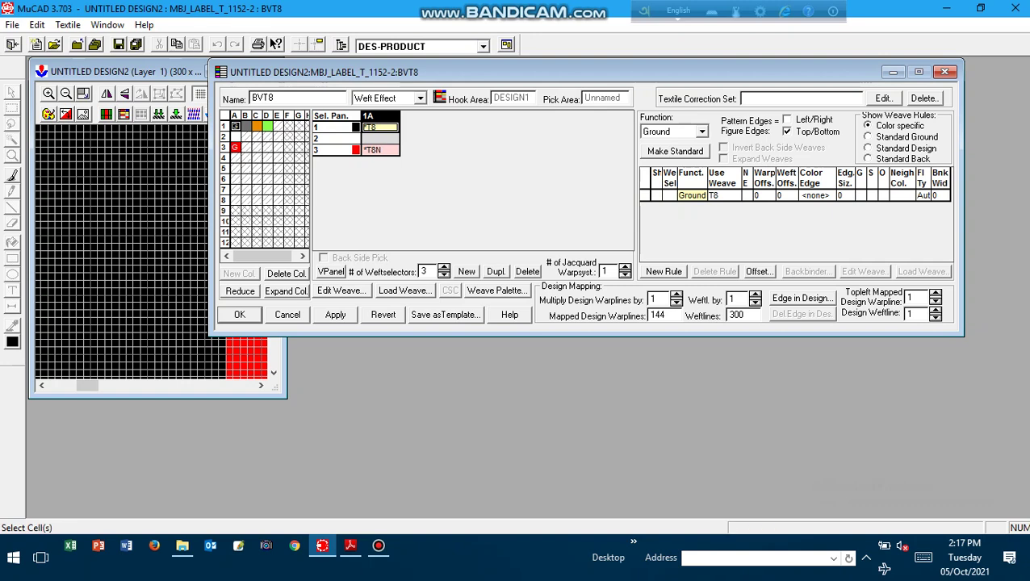
left_click(336, 315)
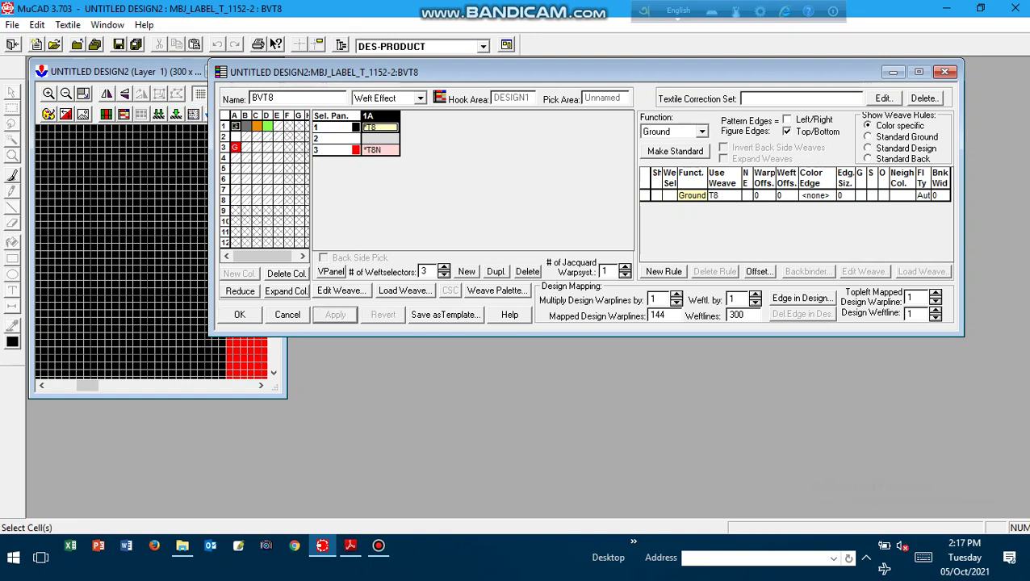
left_click(240, 315)
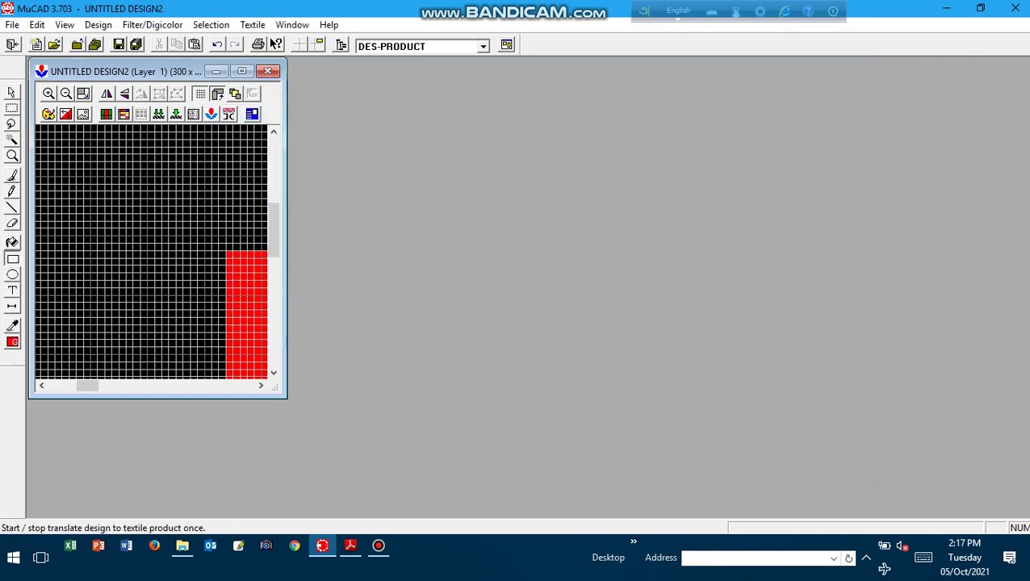
Step: Translate the design to the textile product once without saving the translated design, and maximize the design window
left_click(176, 114)
left_click(558, 308)
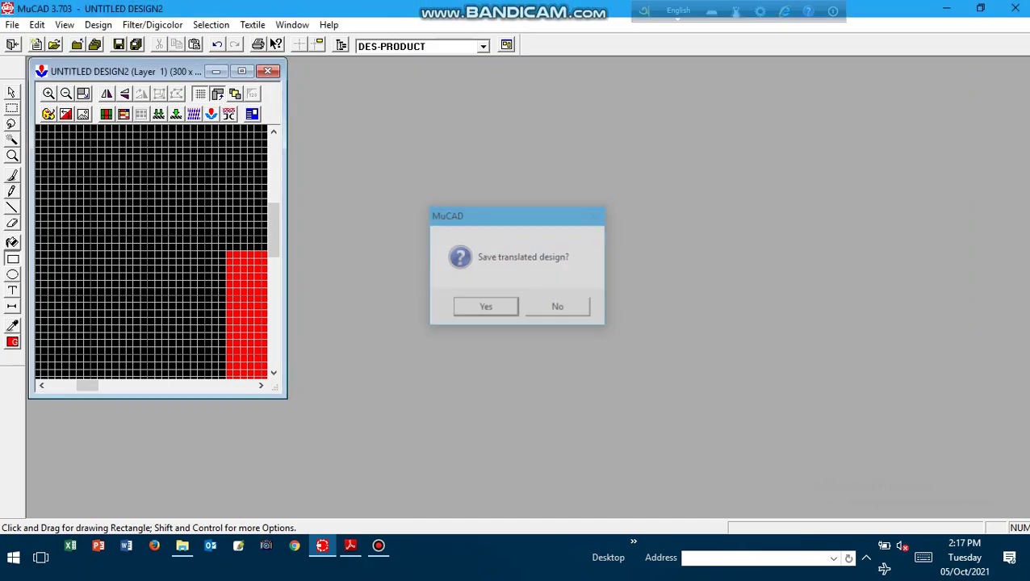
left_click(241, 72)
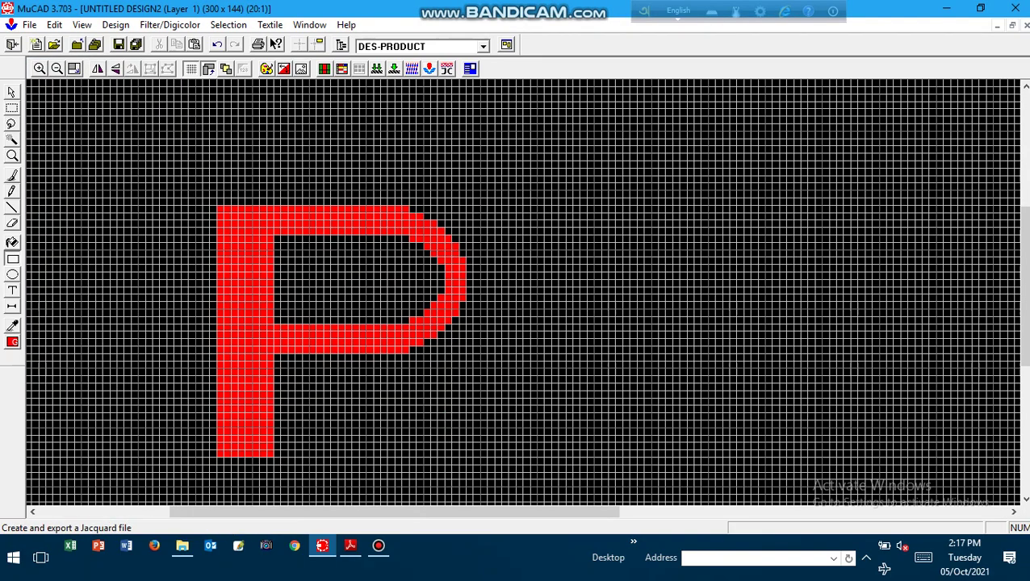
Step: Open the translated textile product and examine the weave of one P and its surrounding ground at close range
left_click(412, 70)
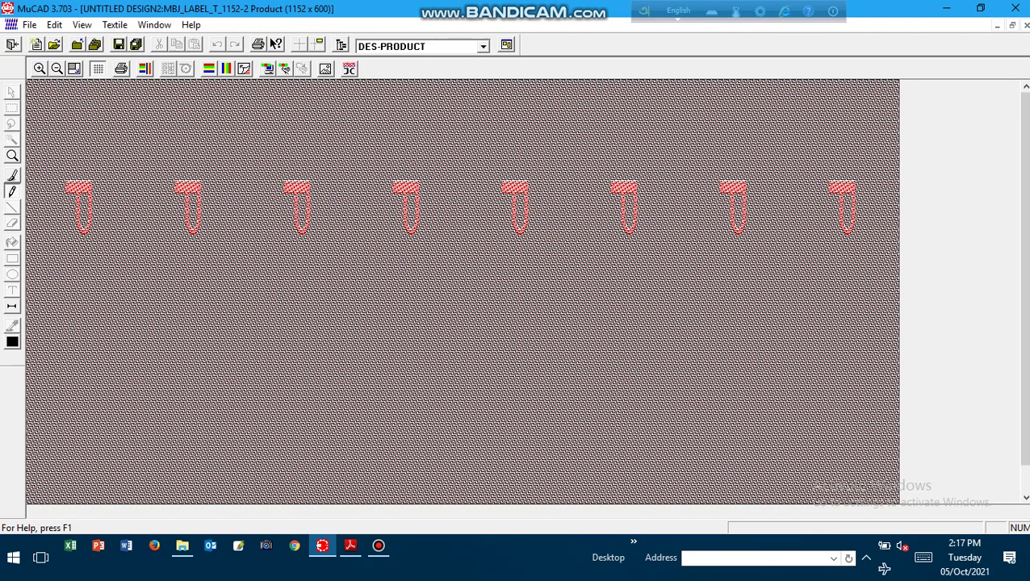
left_click(39, 69)
left_click(39, 69)
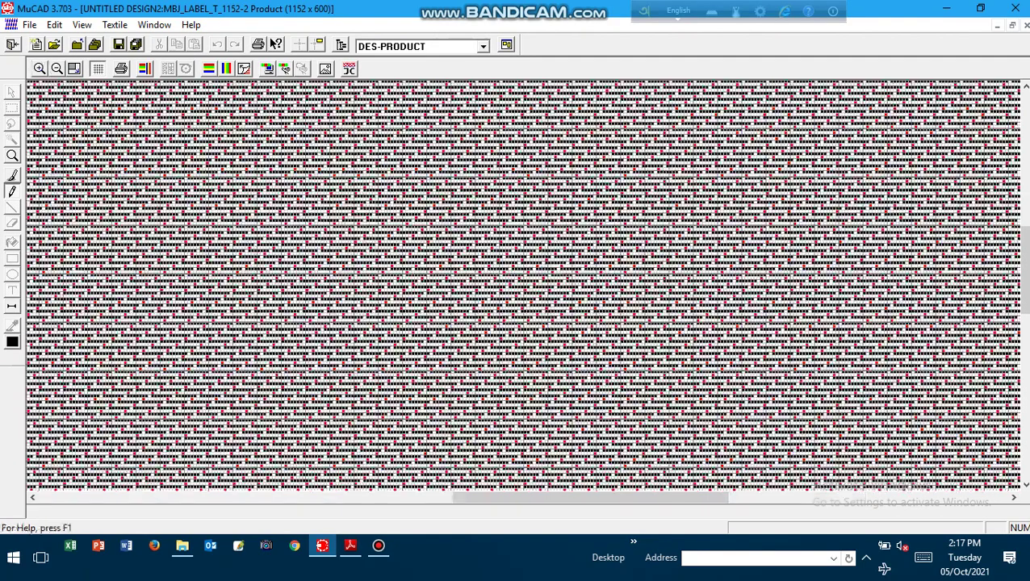
left_click(40, 70)
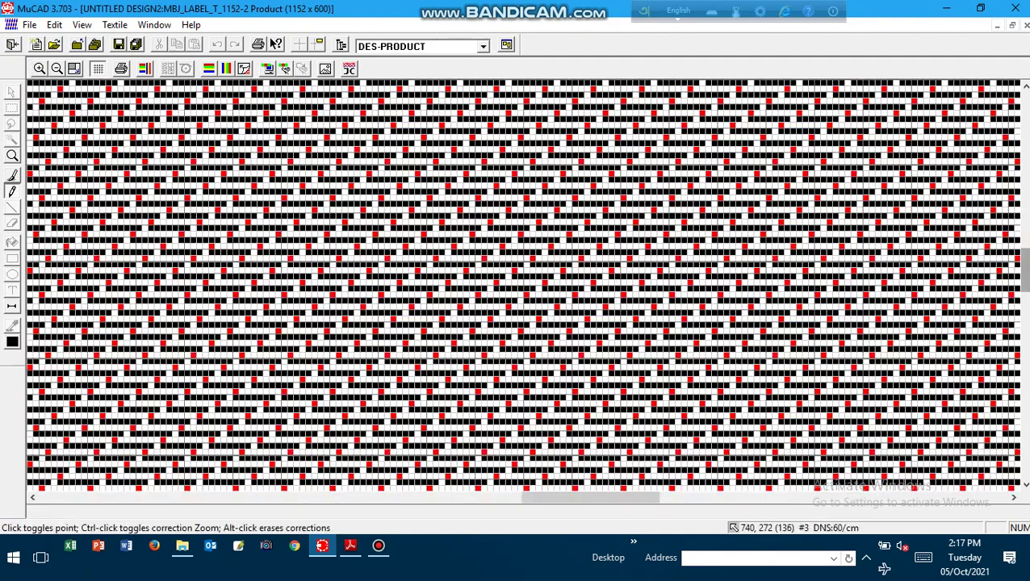
left_click_drag(1026, 271, 1026, 184)
scroll(527, 285, "down", 5)
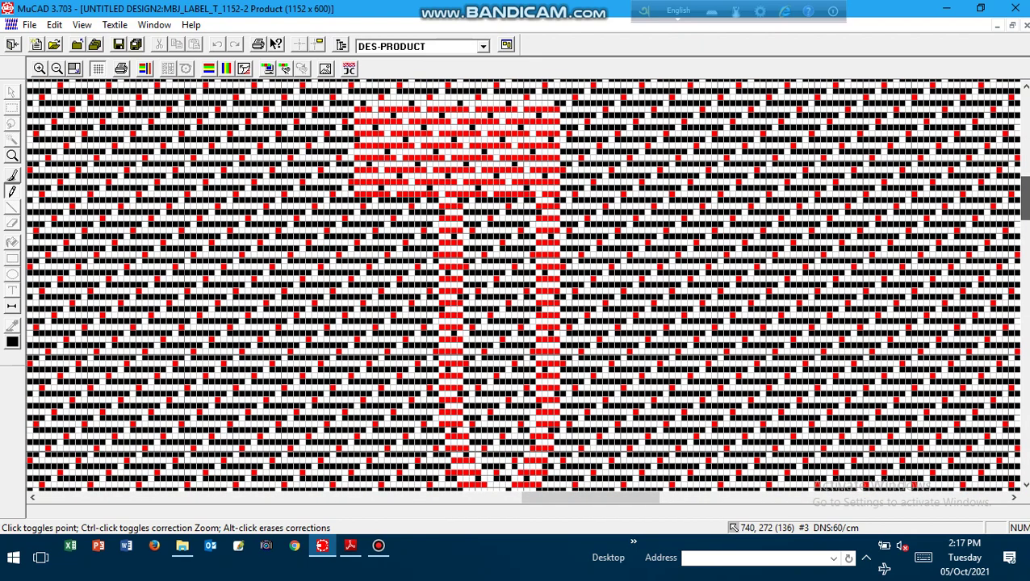
scroll(522, 284, "down", 2)
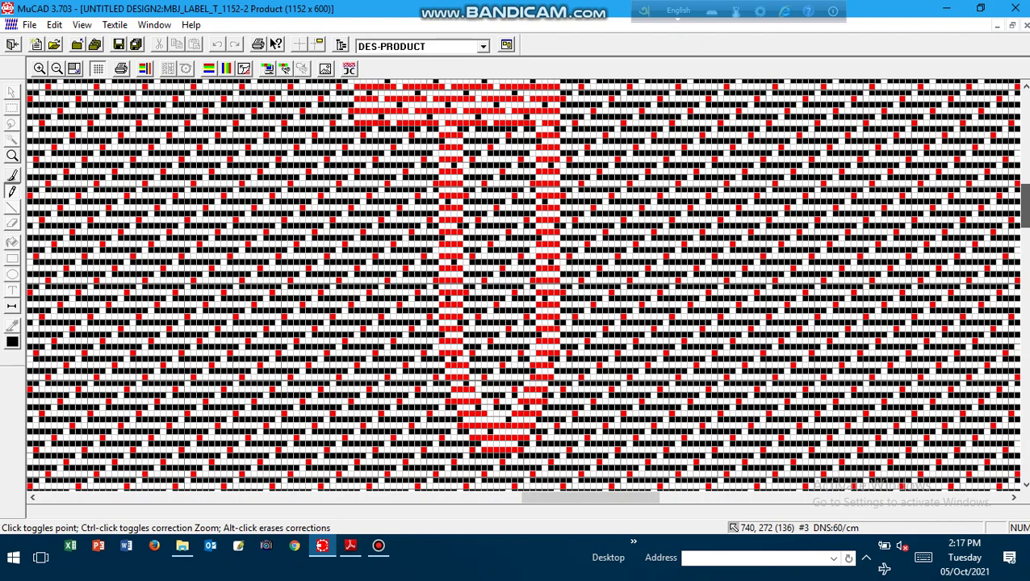
Step: Close the textile product view and convert the design to a UPT (Muller) jacquard file with the UPT-WEFT-DEFAULT plan
mouse_move(1025, 201)
left_mouse_down()
mouse_move(1026, 189)
mouse_move(1026, 201)
left_mouse_up()
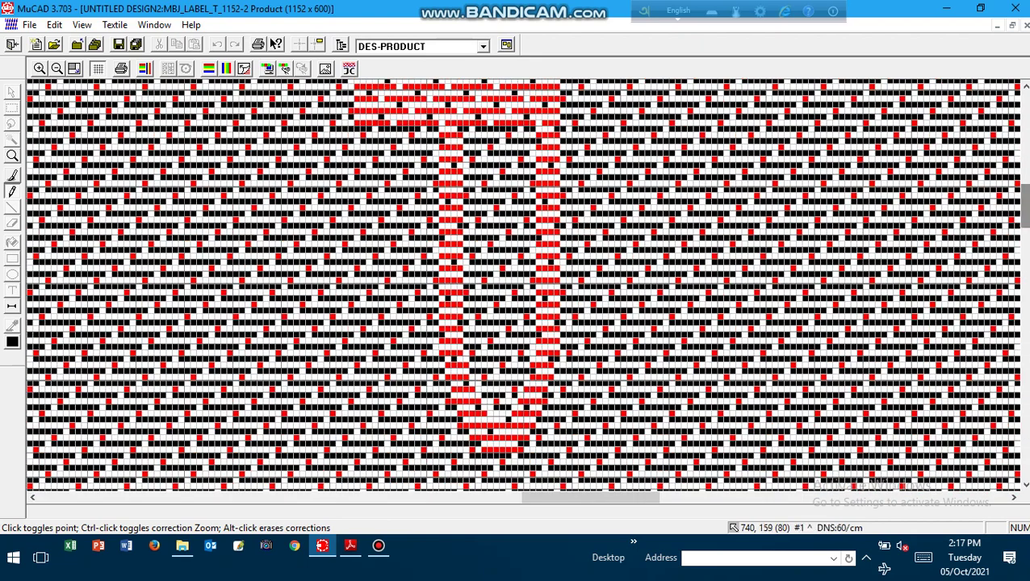
left_click(1026, 25)
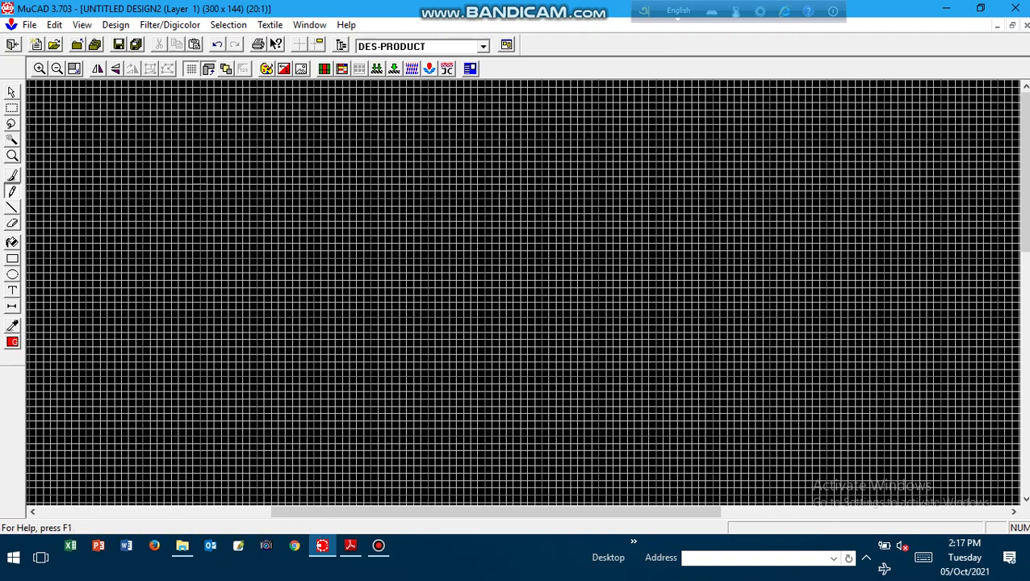
left_click(448, 69)
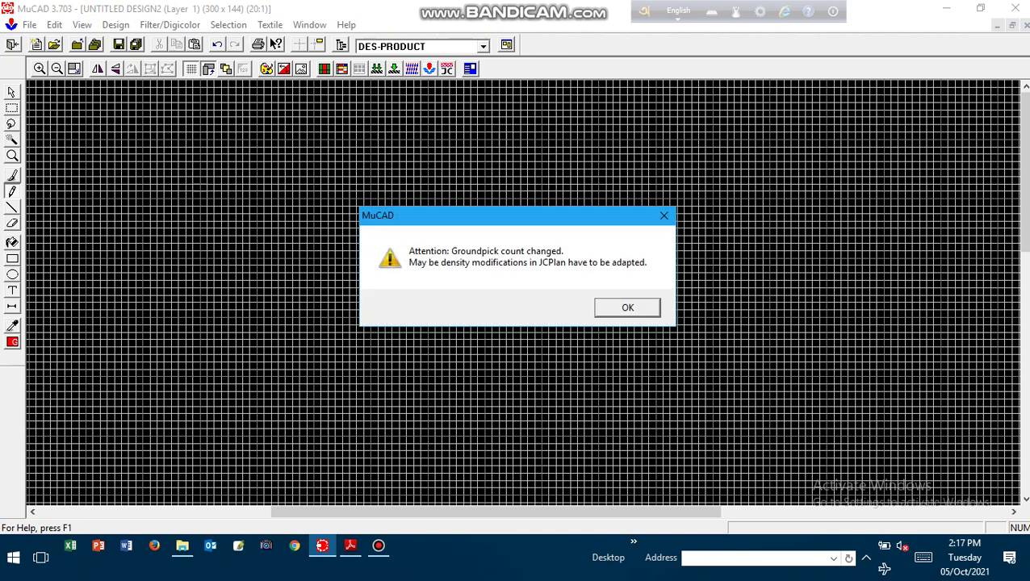
left_click(627, 308)
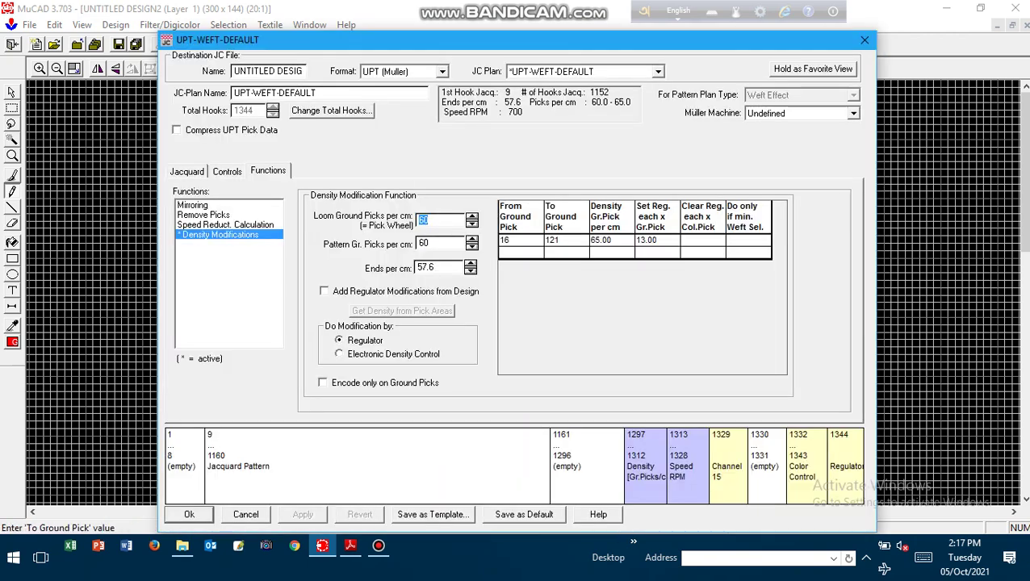
left_click(520, 241)
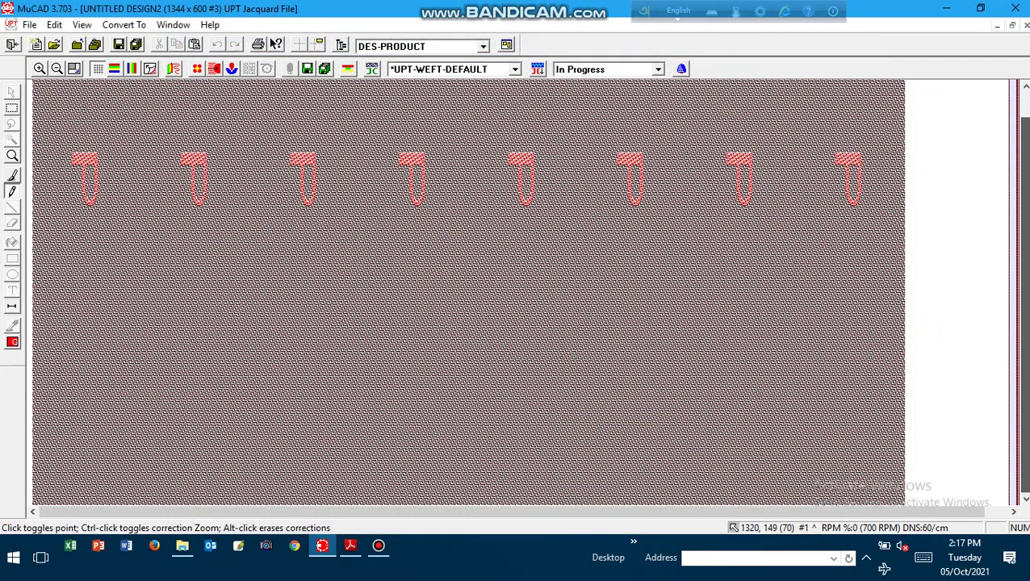
Step: Close the jacquard file, saving it as UNTITLED DESIGN2 in the C:\MULLER\MUCAD\JCFILES folder
left_click_drag(1026, 194, 1026, 166)
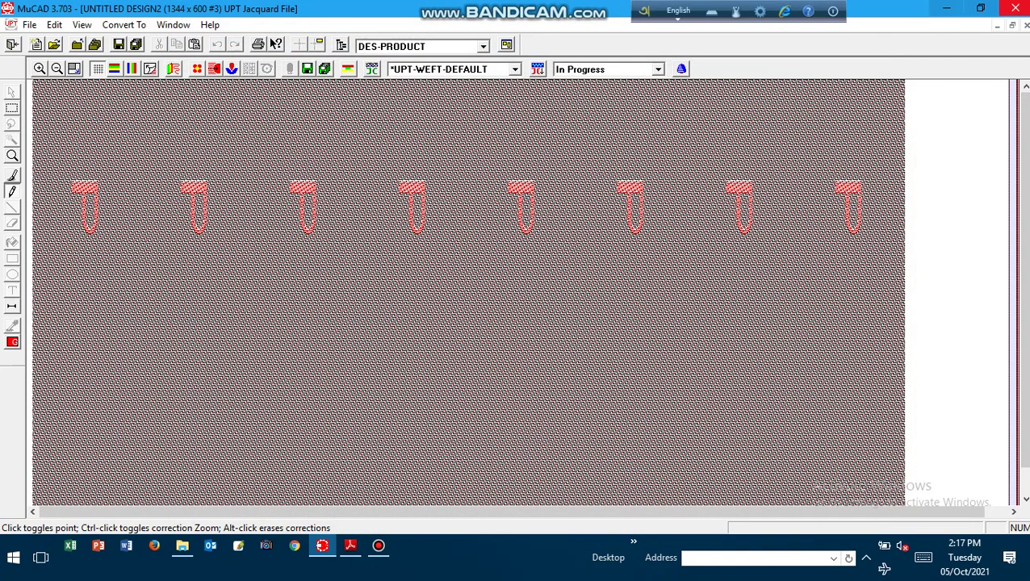
left_click(1025, 25)
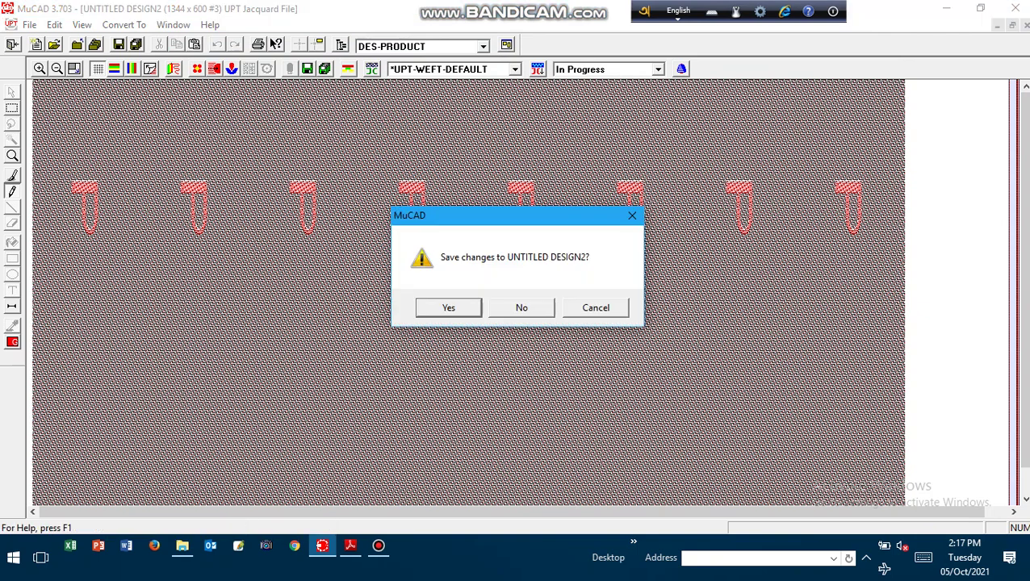
key("Return")
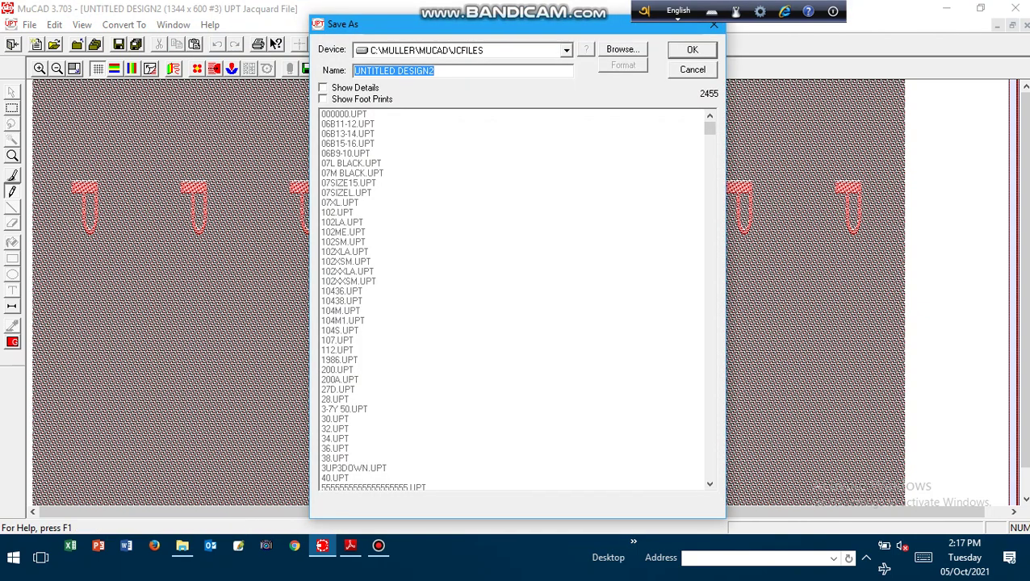
key("Return")
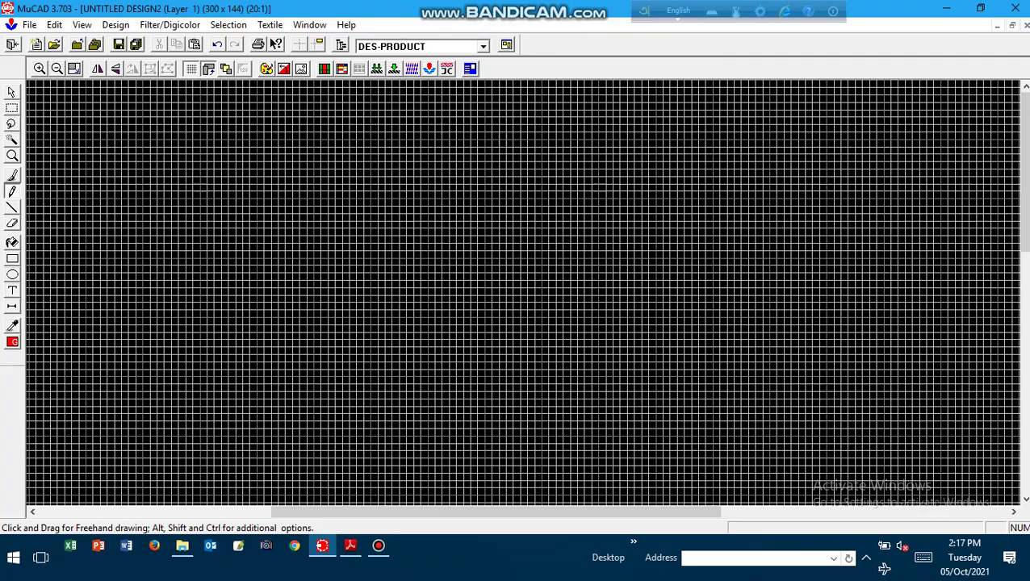
Step: Check the red P in the label design and open the design's weave simulation
left_click_drag(1026, 195, 1026, 300)
left_click_drag(677, 512, 478, 512)
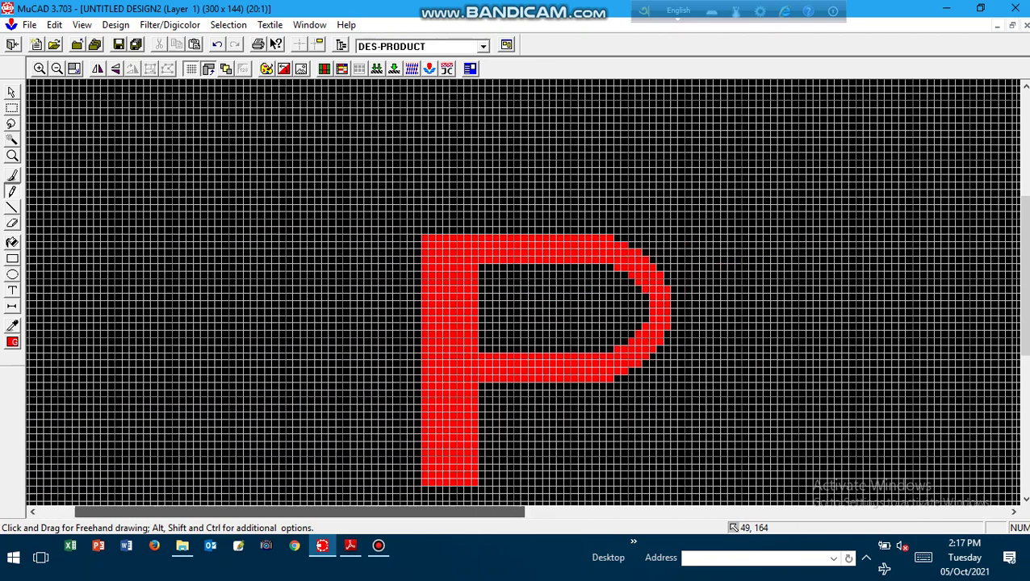
scroll(517, 290, "right", 2)
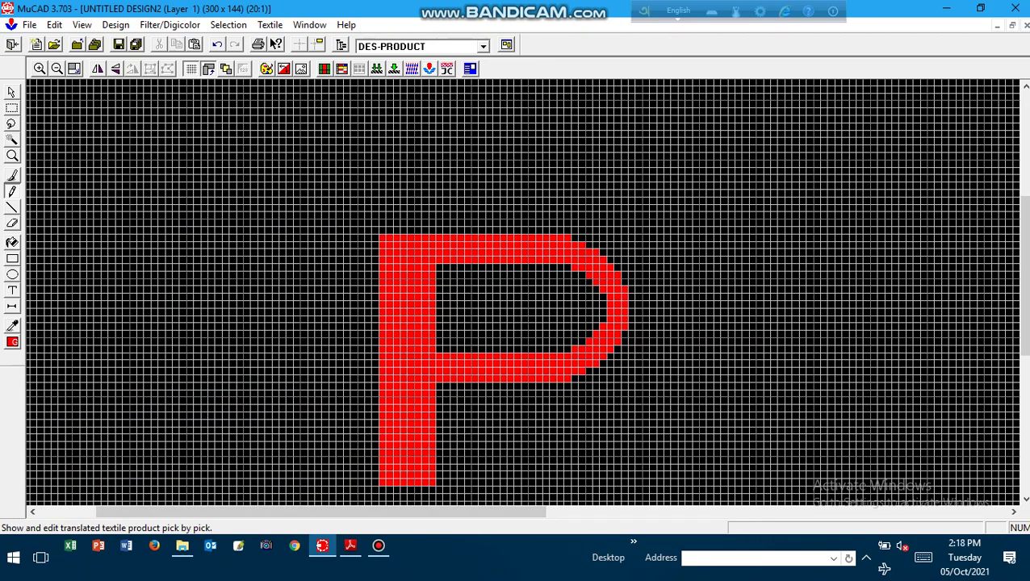
left_click(428, 69)
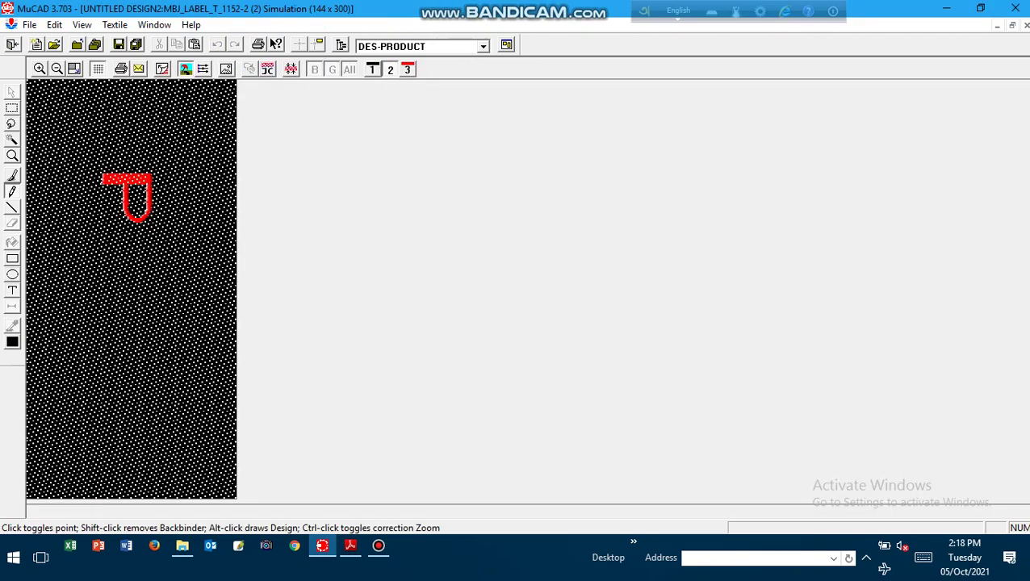